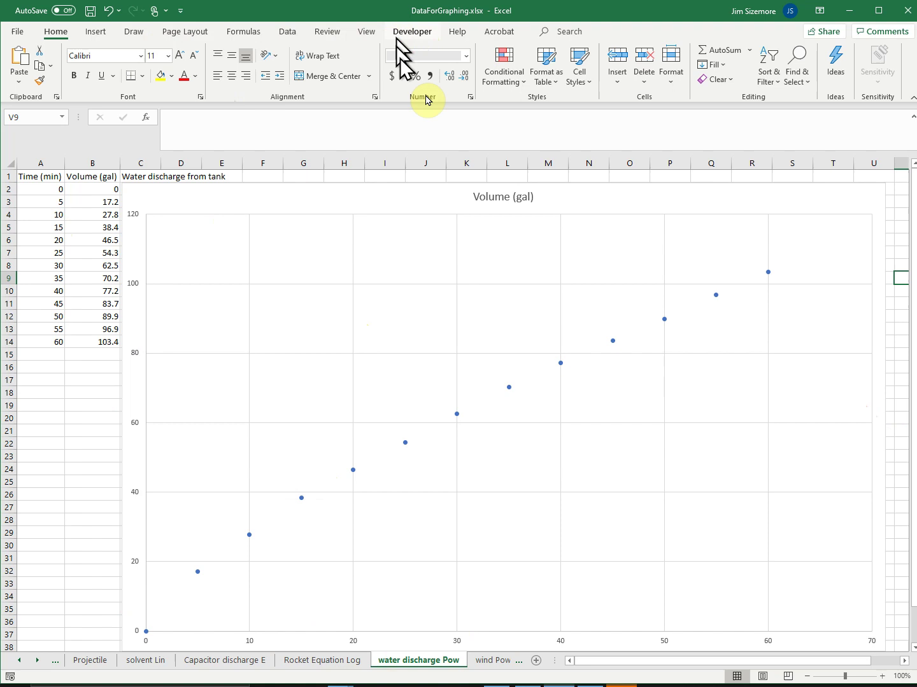
- Add a linear trendline to the water discharge Volume (gal) chart and open its Format Trendline settings
click(353, 191)
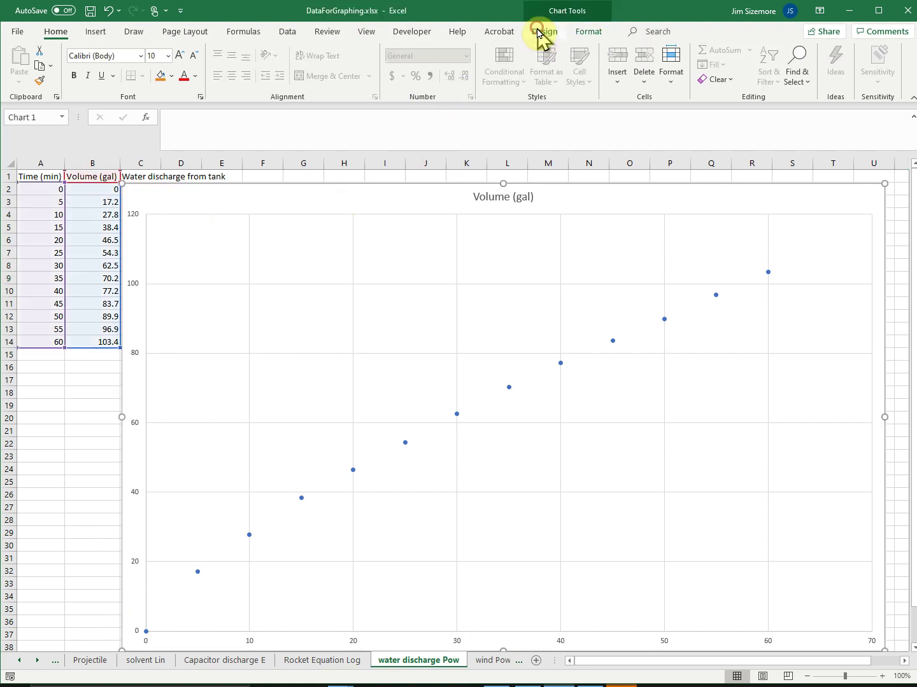
click(538, 33)
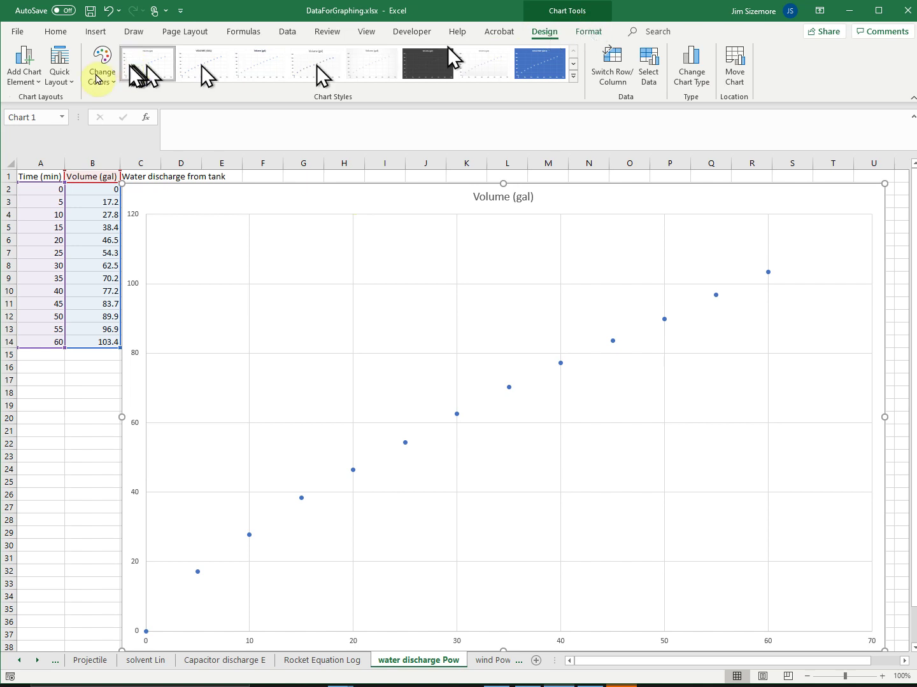
click(15, 87)
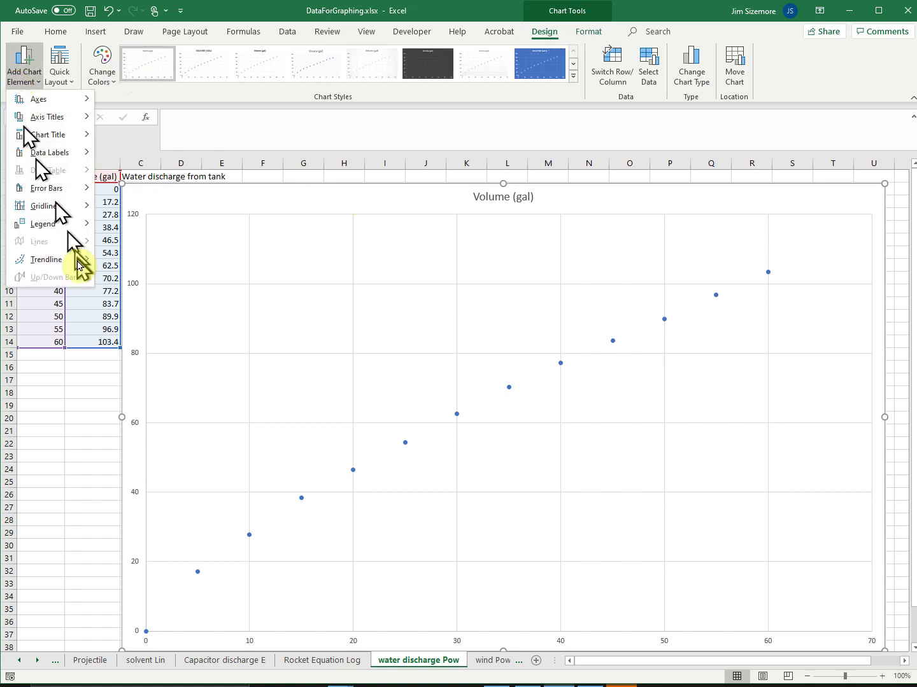
mouse_move(77, 266)
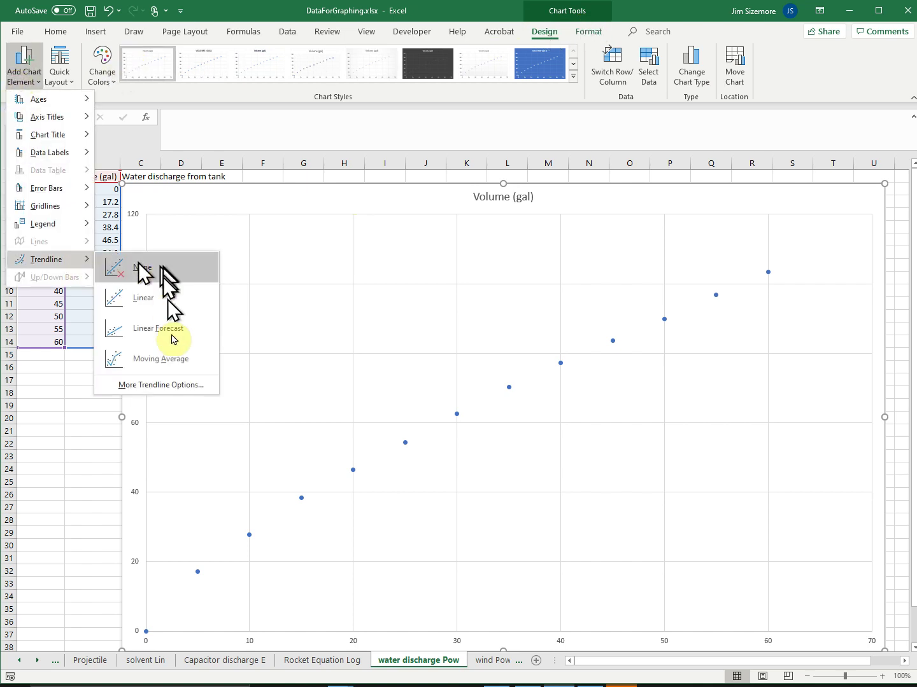
click(183, 385)
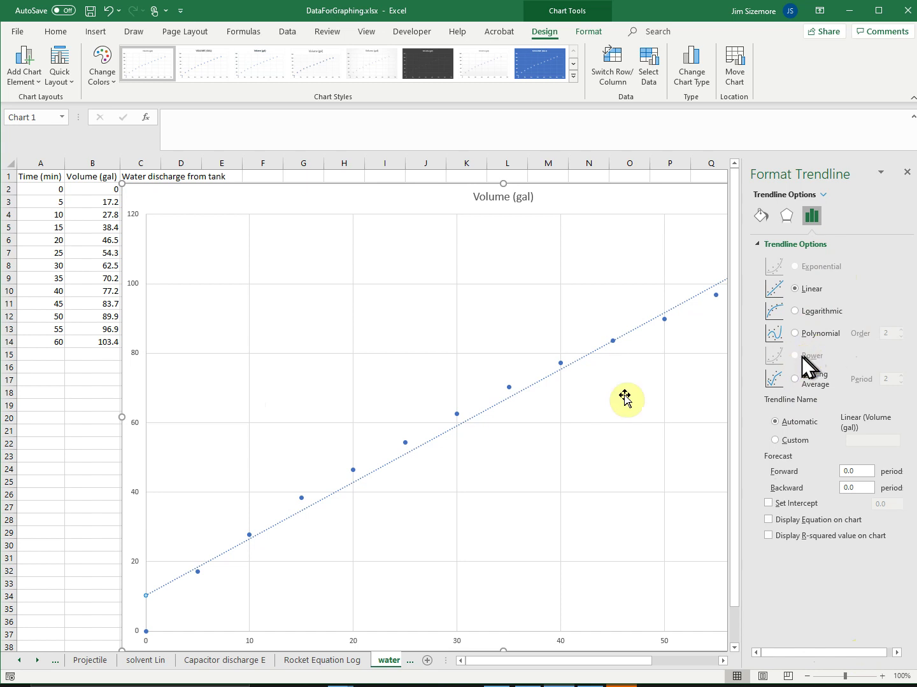
click(795, 312)
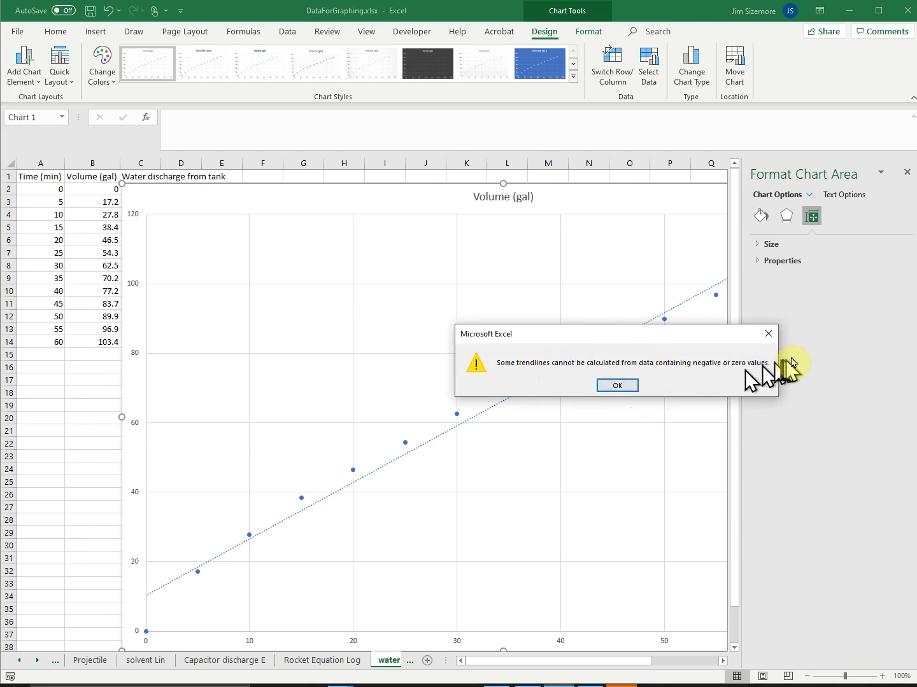
click(771, 336)
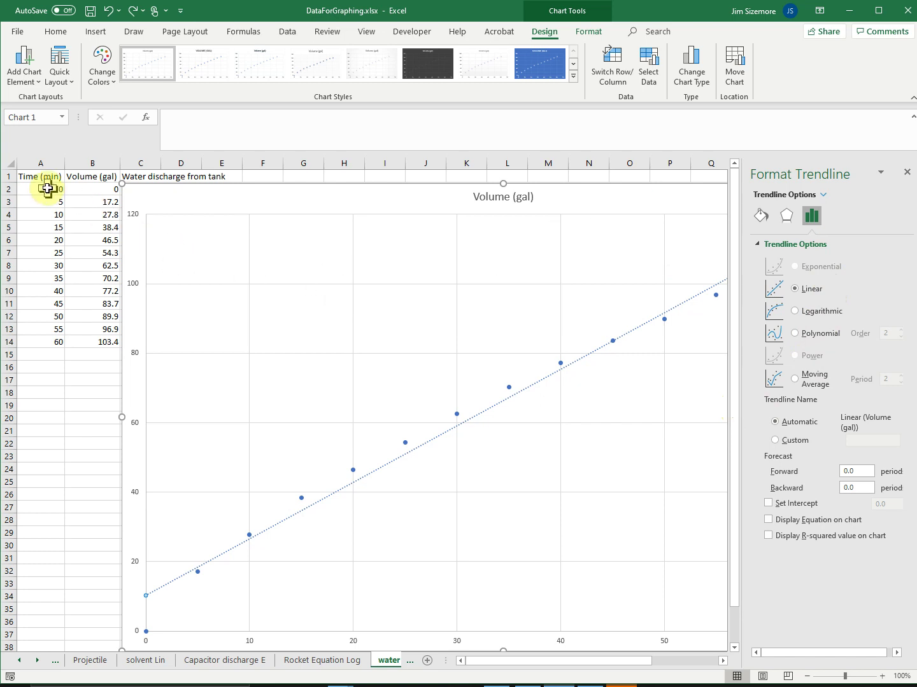
- Shrink the chart's data range to start at row 3, removing the (0,0) point
drag(48, 188, 95, 189)
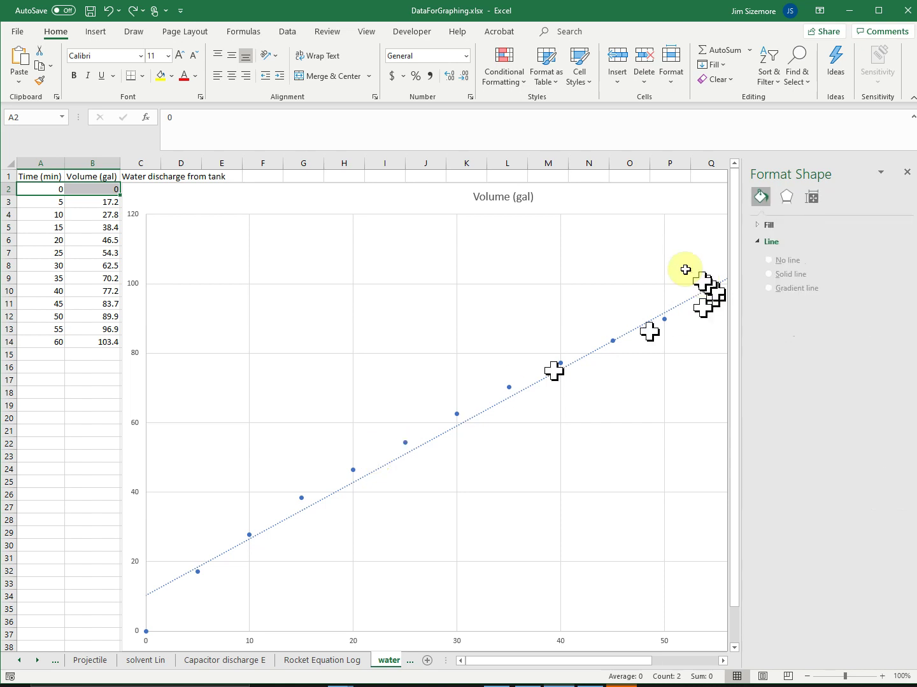
click(258, 193)
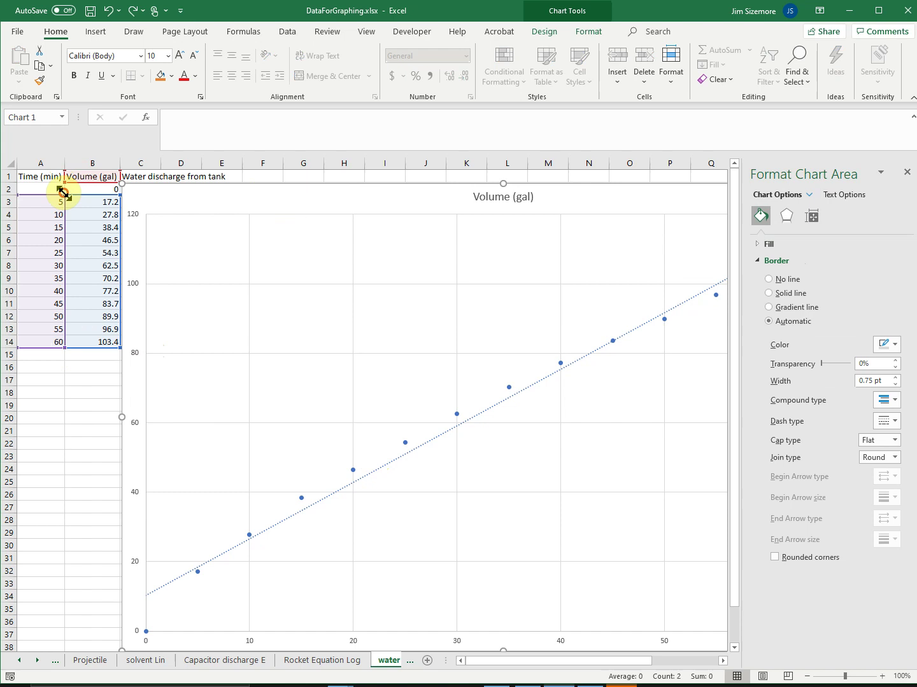
drag(64, 189, 64, 202)
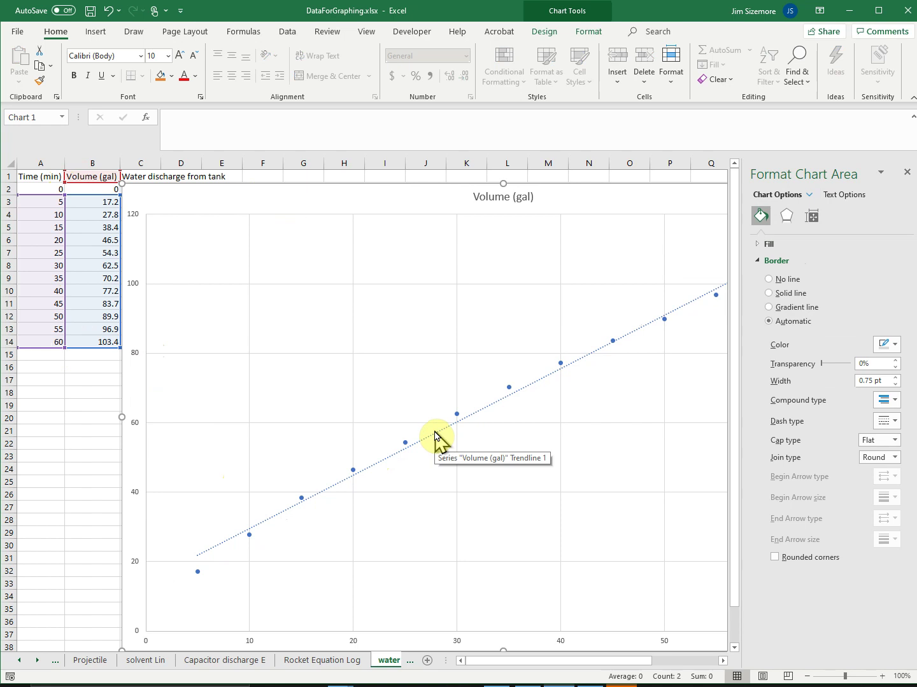
click(437, 435)
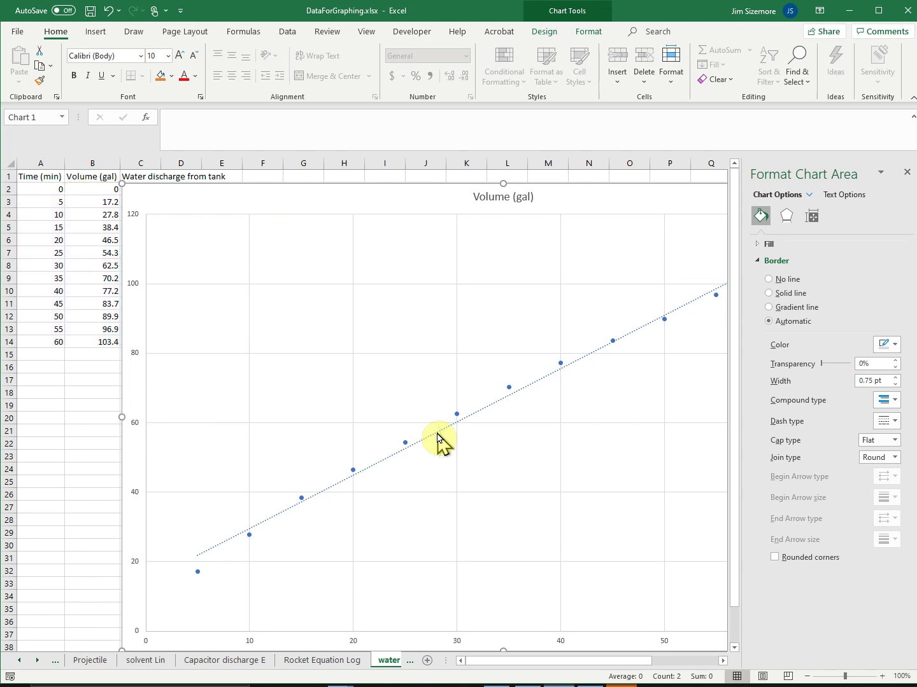
- Change the Volume (gal) trendline to a Power fit after trying Logarithmic
right_click(437, 435)
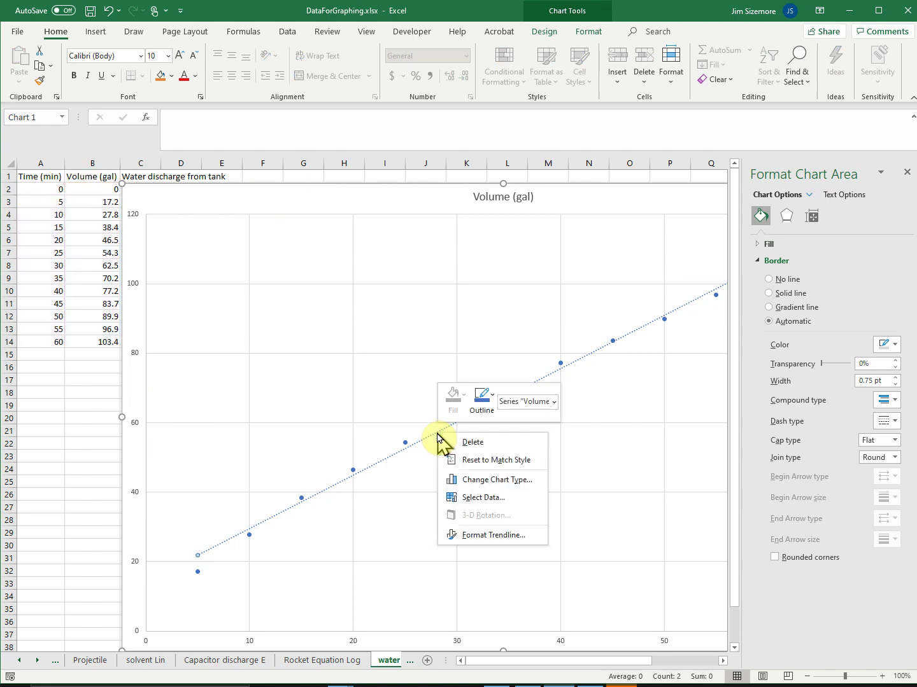
click(503, 535)
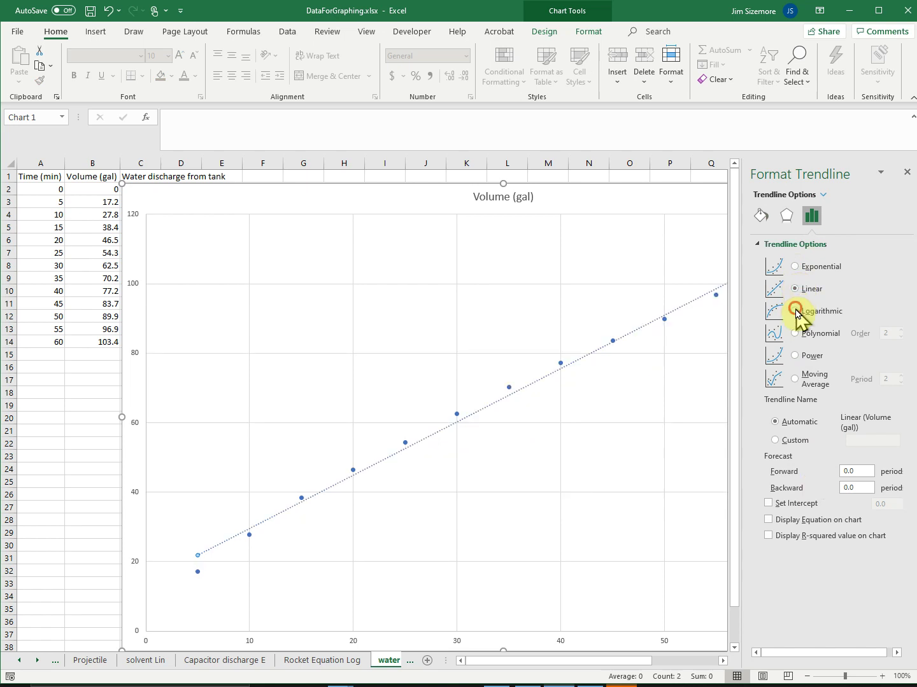
click(795, 312)
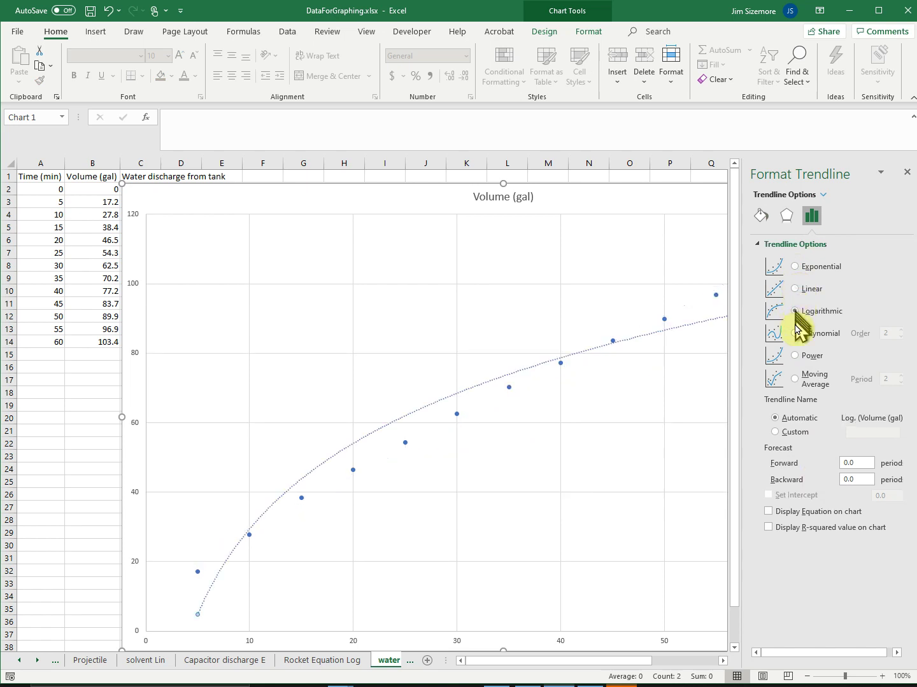
click(795, 356)
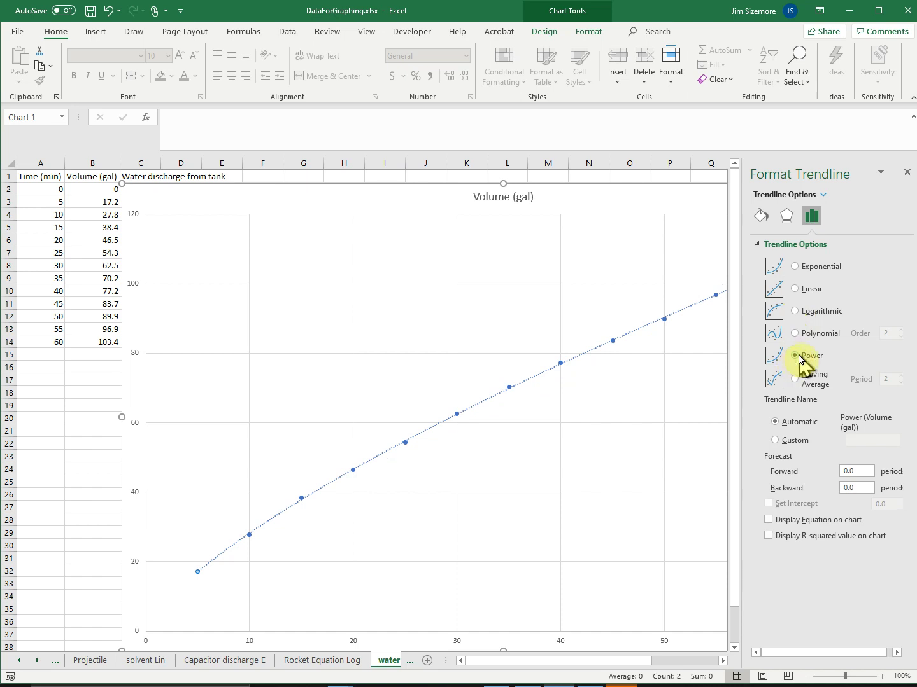
- Show the equation y = 5.3414x^0.7231 and R² = 0.9998 at 18 pt, top centre
click(768, 519)
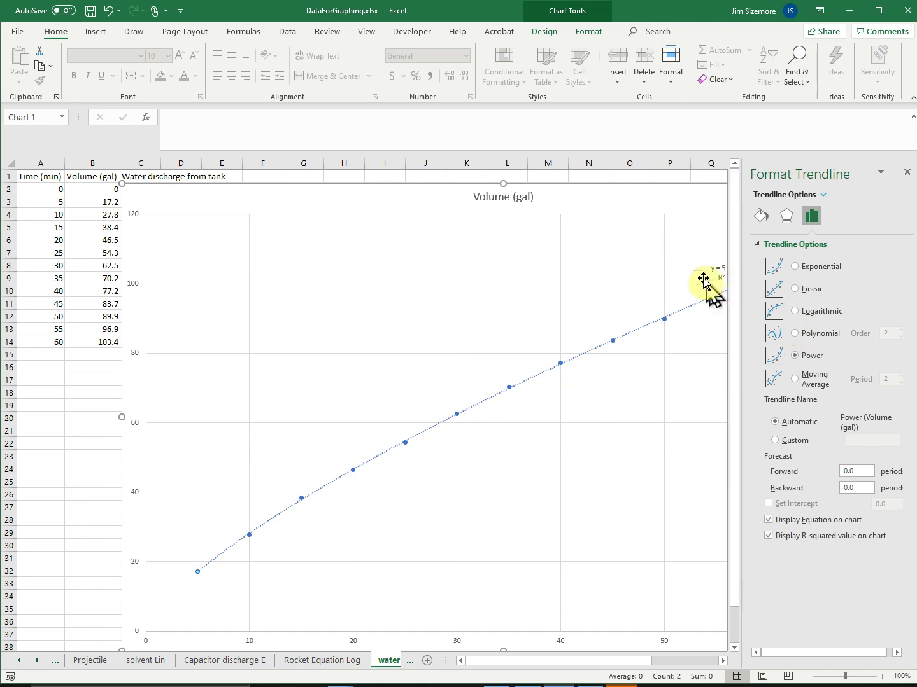
click(907, 172)
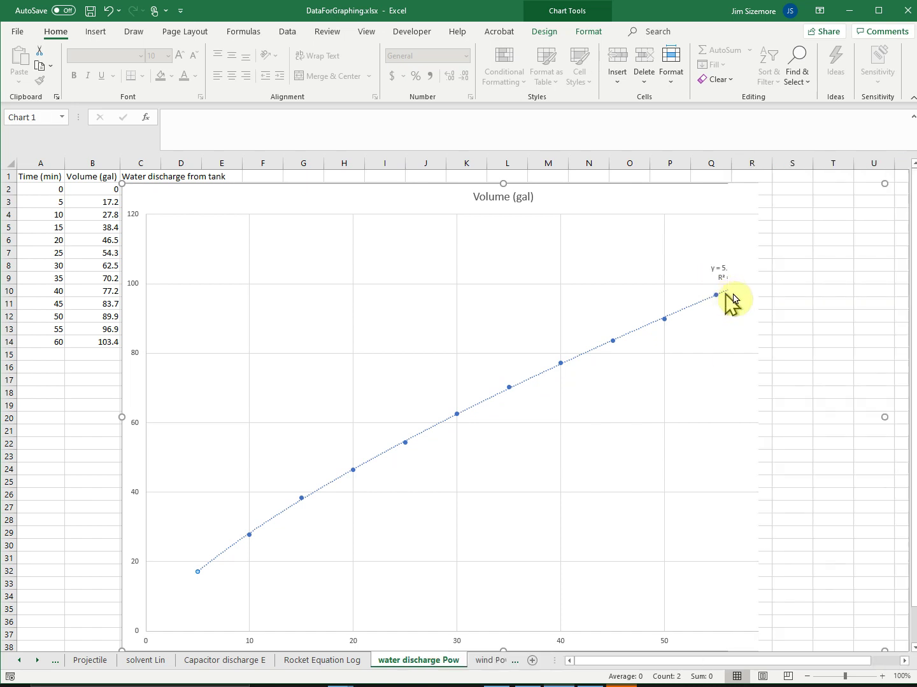
click(724, 274)
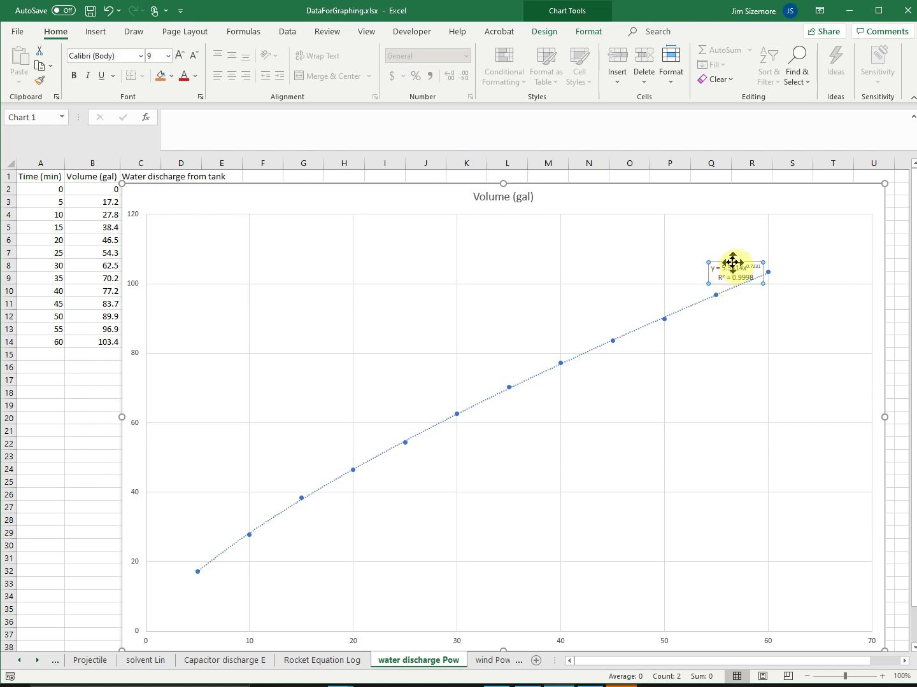
drag(732, 262, 242, 110)
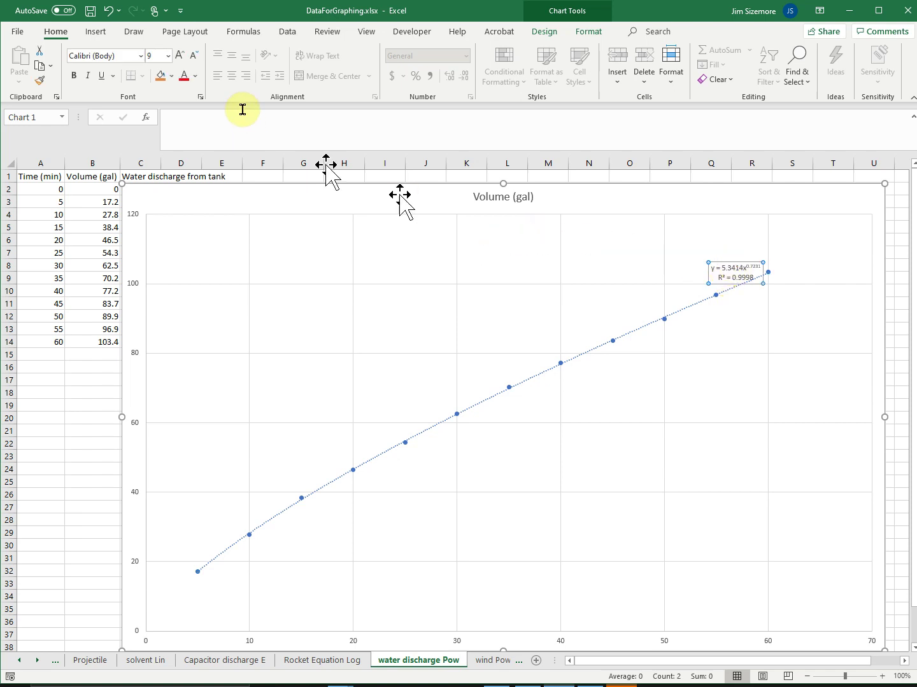
click(169, 57)
click(164, 203)
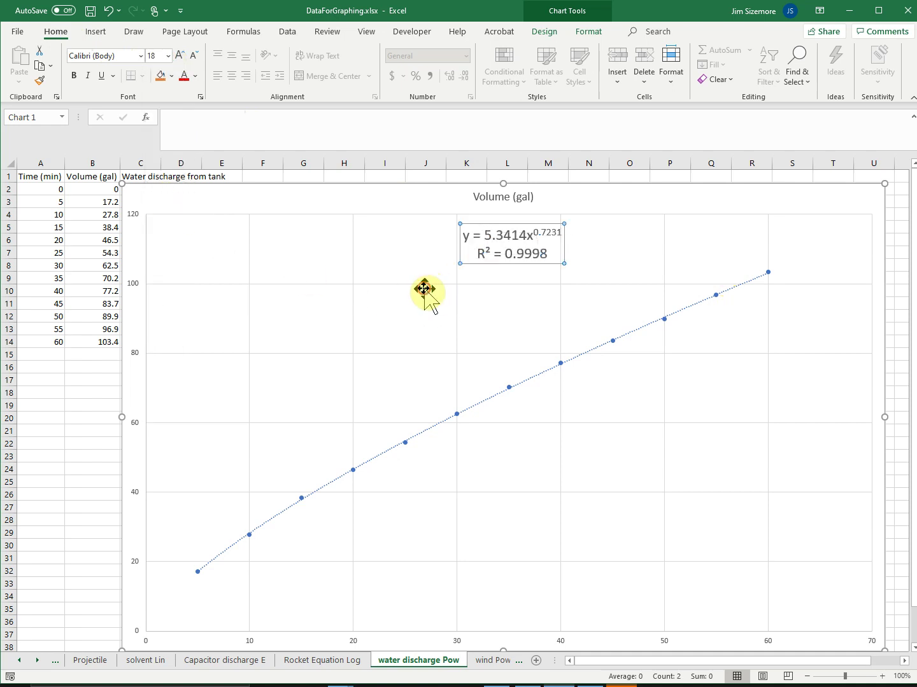
click(424, 290)
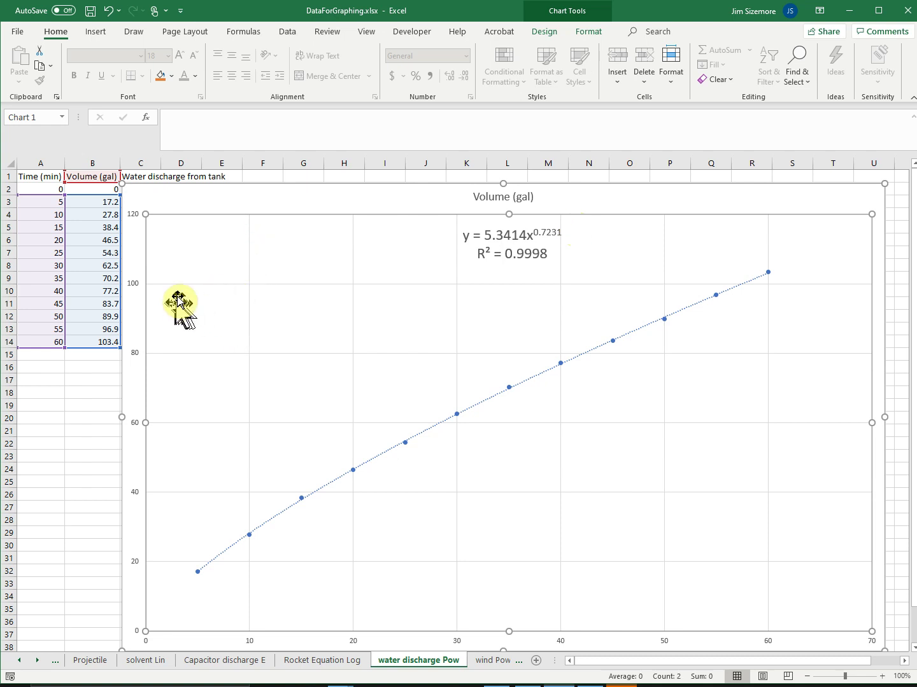
- Go to the Draw tools and undo an accidental plot area move
click(135, 31)
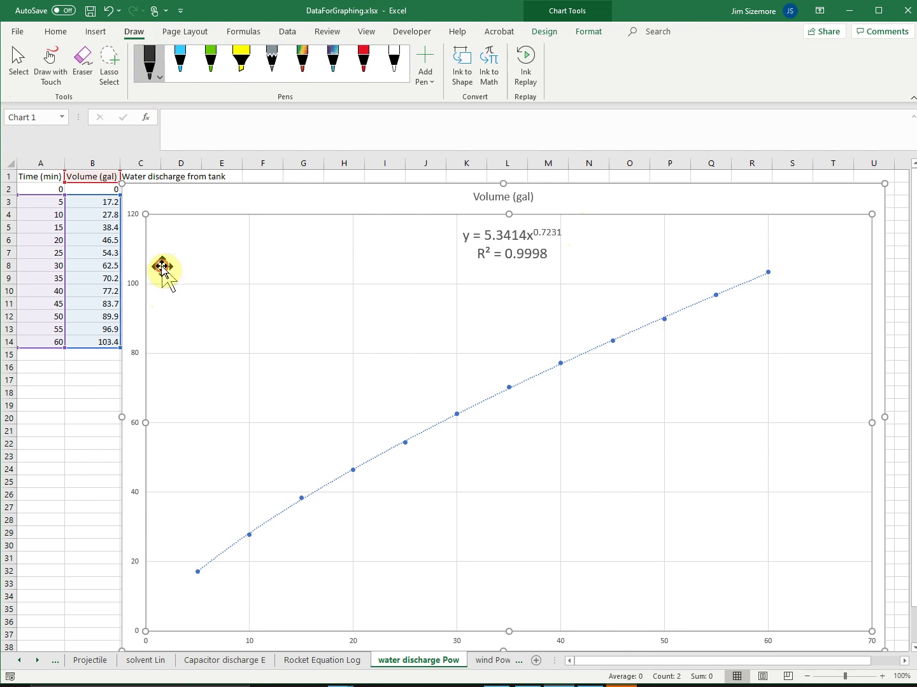
drag(163, 270, 191, 315)
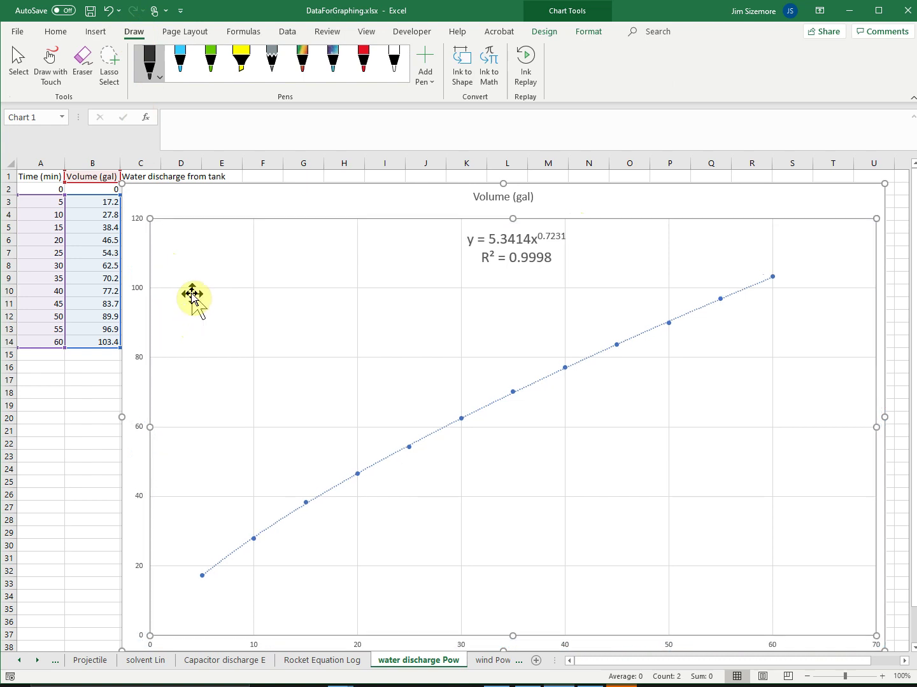
key(ctrl+z)
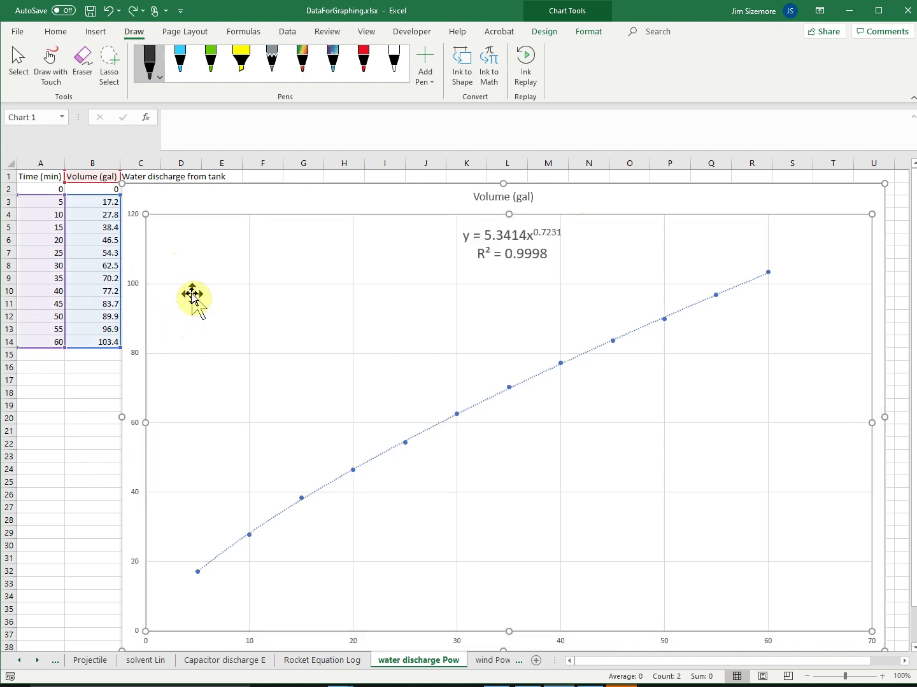
- Handwrite Y = AX^B and LNY = LNA + B LNX on the chart, underlining LNY
click(49, 64)
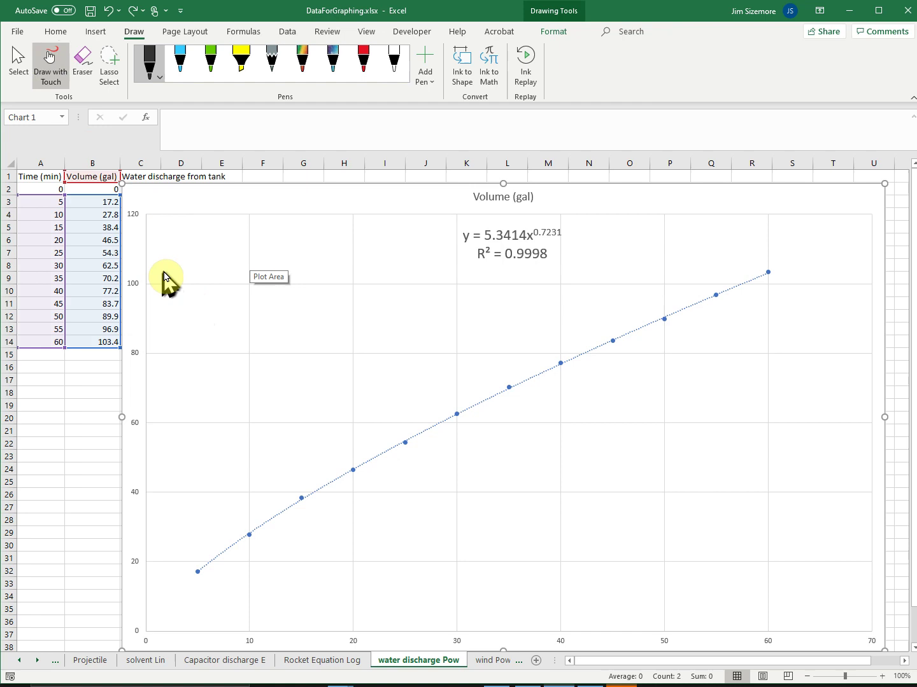
mouse_move(162, 271)
mouse_down()
mouse_move(172, 296)
mouse_move(193, 265)
mouse_move(198, 280)
mouse_move(220, 297)
mouse_move(242, 276)
mouse_up()
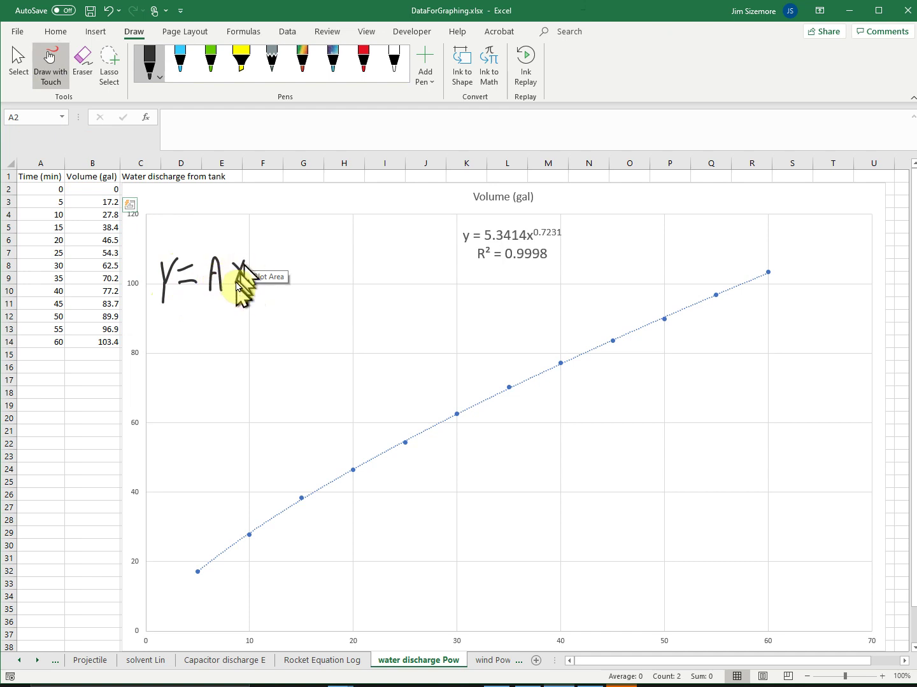
drag(236, 281, 250, 253)
click(252, 241)
mouse_move(158, 330)
mouse_down()
mouse_move(171, 353)
mouse_move(212, 331)
mouse_move(232, 348)
mouse_move(248, 322)
mouse_move(258, 344)
mouse_move(255, 334)
mouse_up()
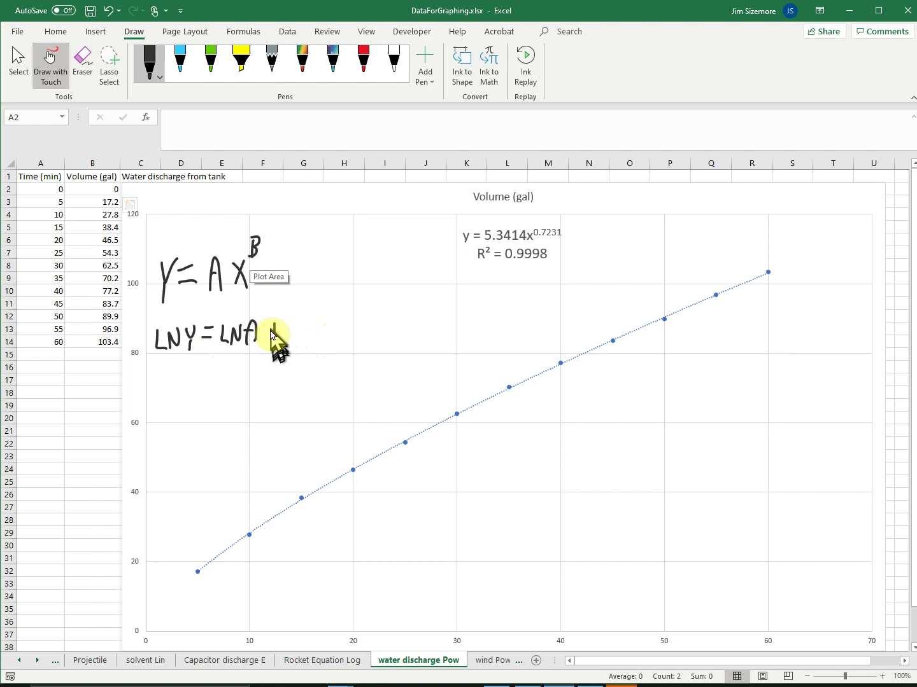
mouse_move(267, 332)
mouse_down()
mouse_move(296, 334)
mouse_move(291, 344)
mouse_move(307, 333)
mouse_move(318, 341)
mouse_move(329, 334)
mouse_move(367, 340)
mouse_up()
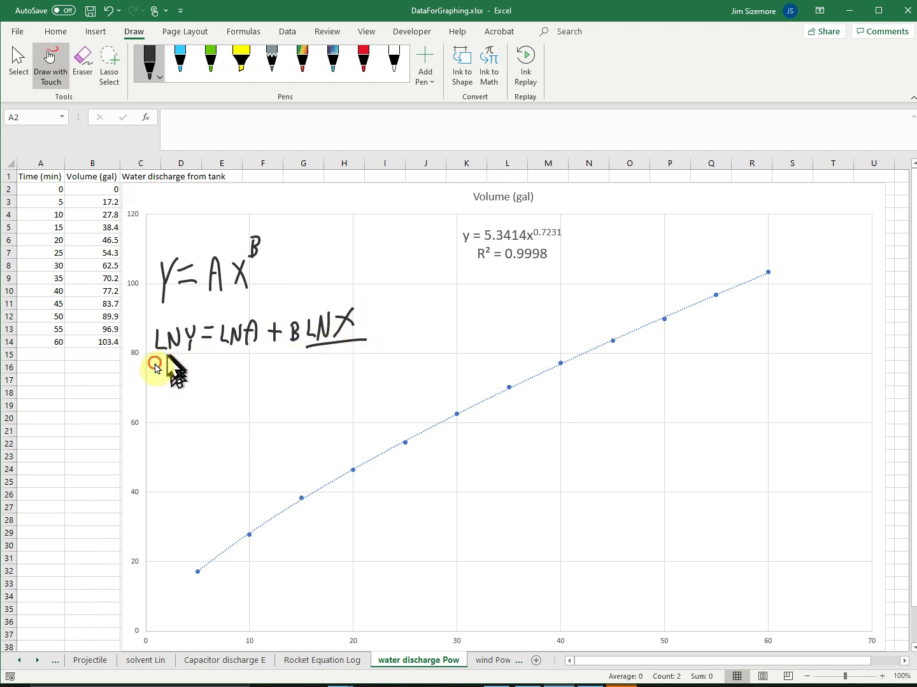
drag(154, 363, 202, 366)
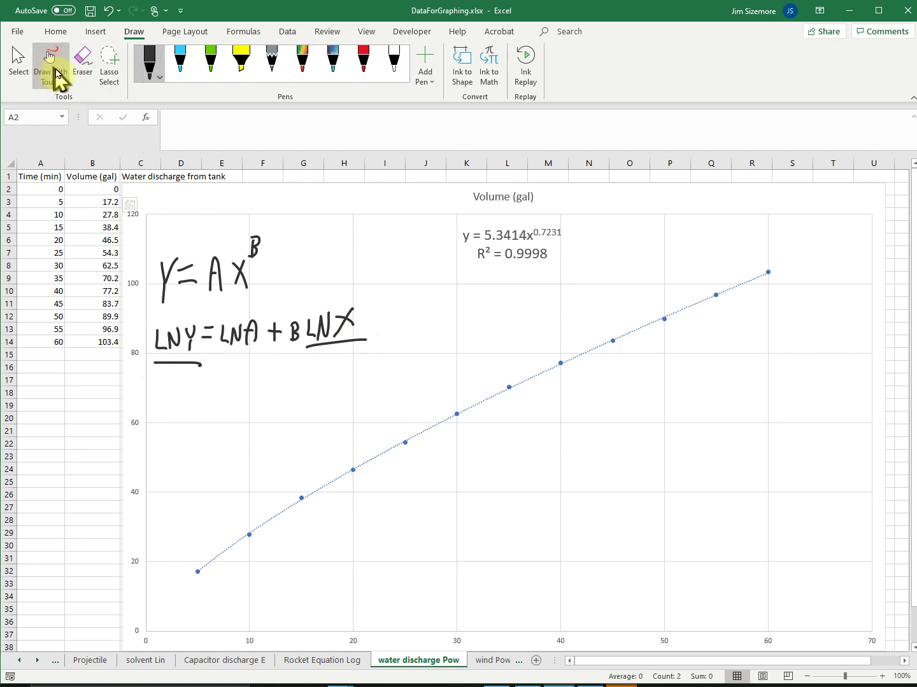
click(53, 71)
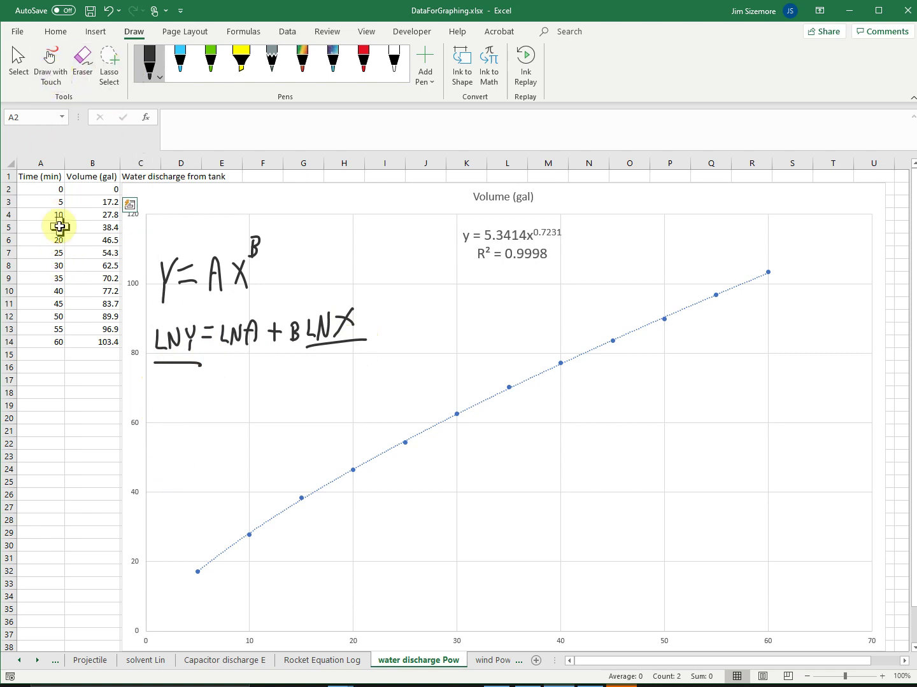
click(134, 424)
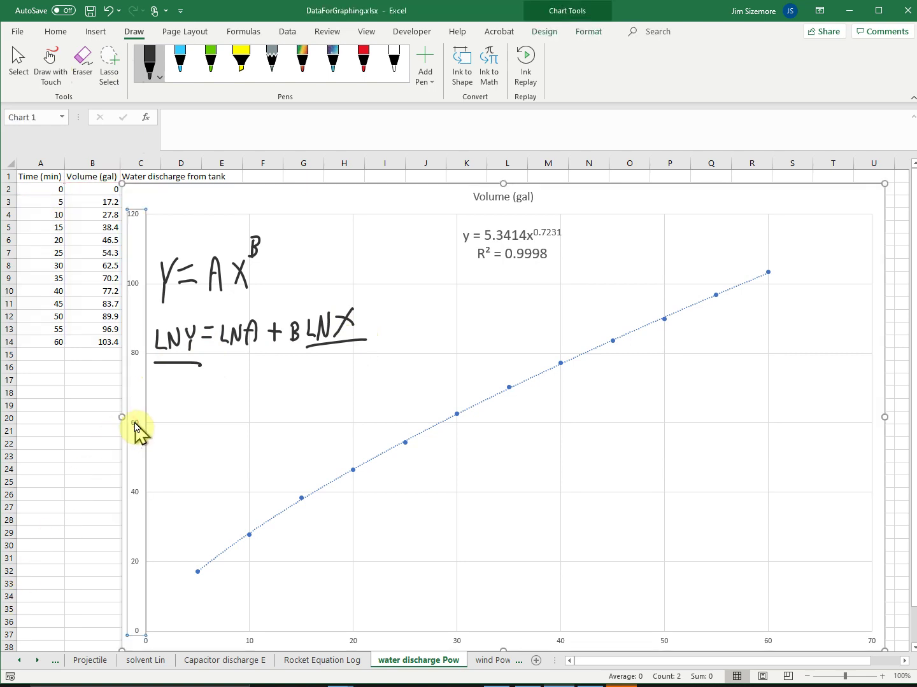
- Set both the vertical and horizontal axes to logarithmic scale
right_click(135, 426)
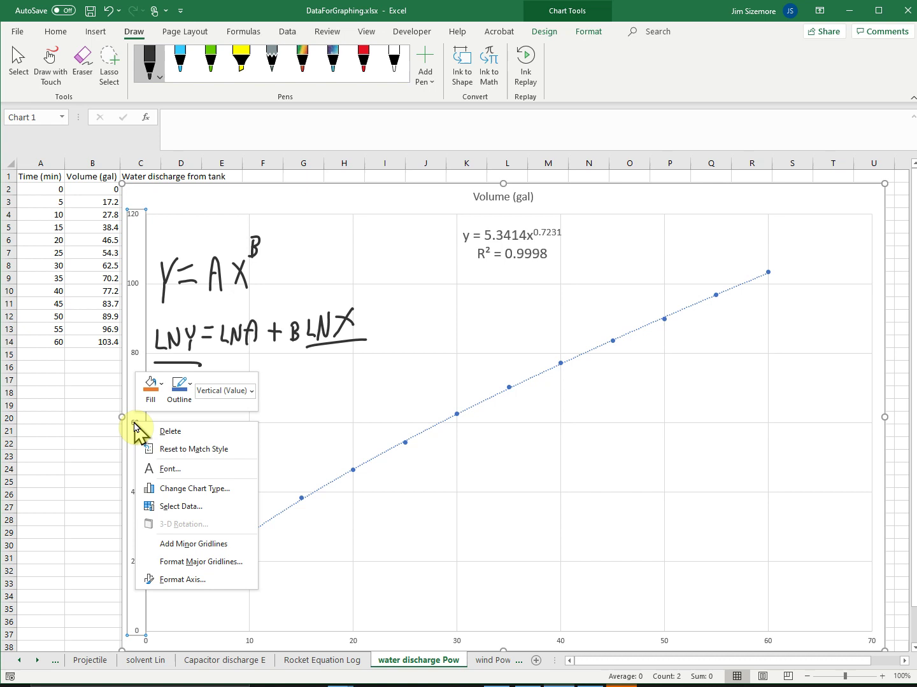
click(185, 580)
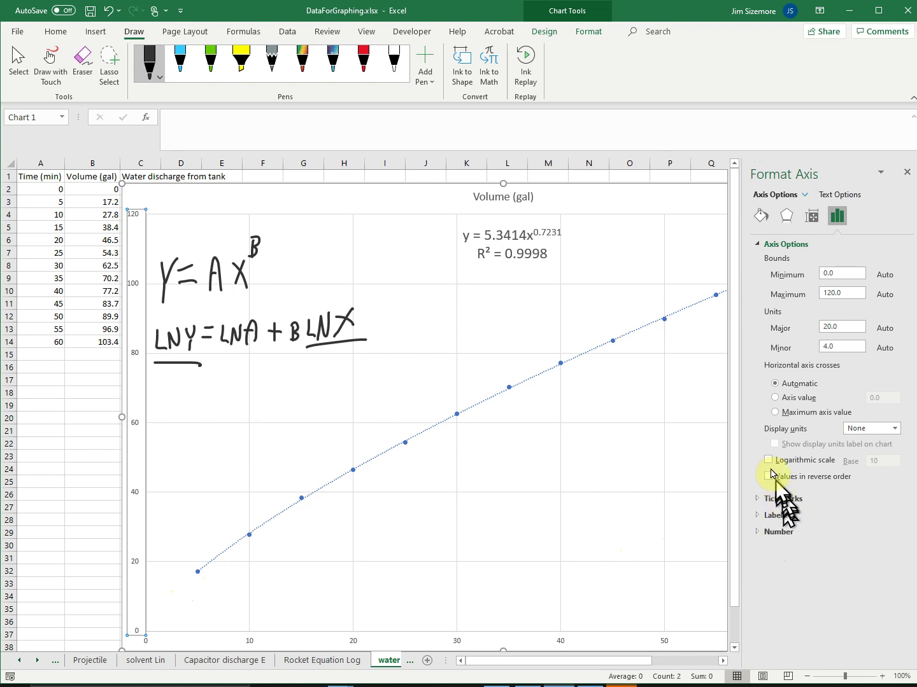
click(768, 461)
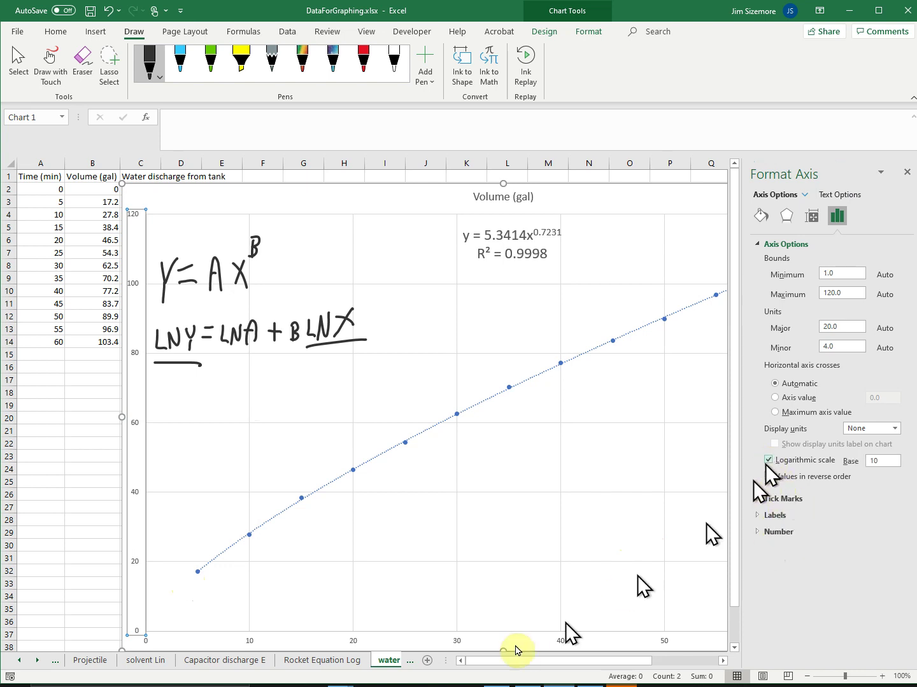
click(462, 644)
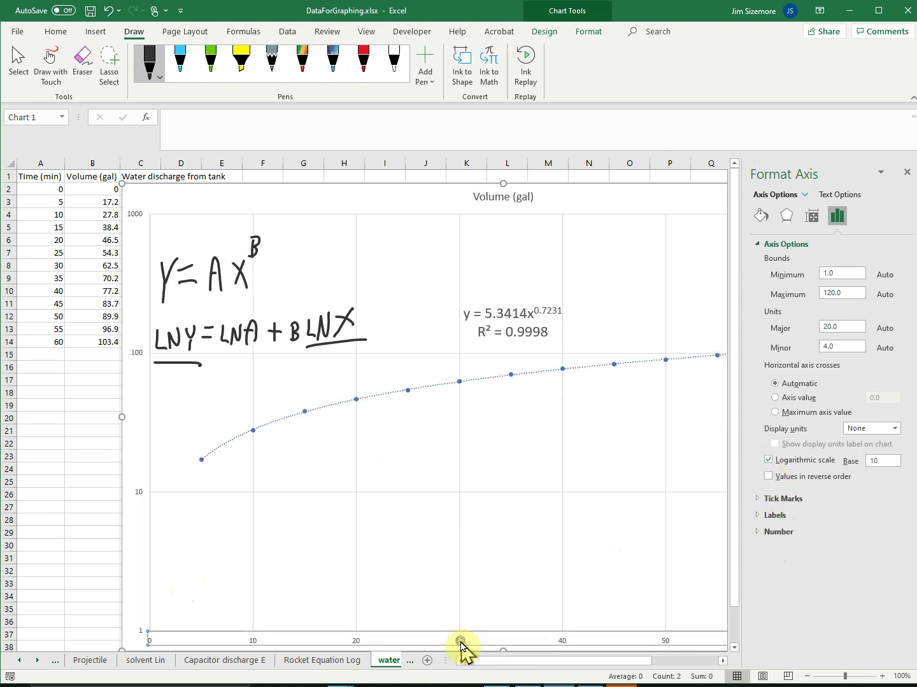
right_click(462, 644)
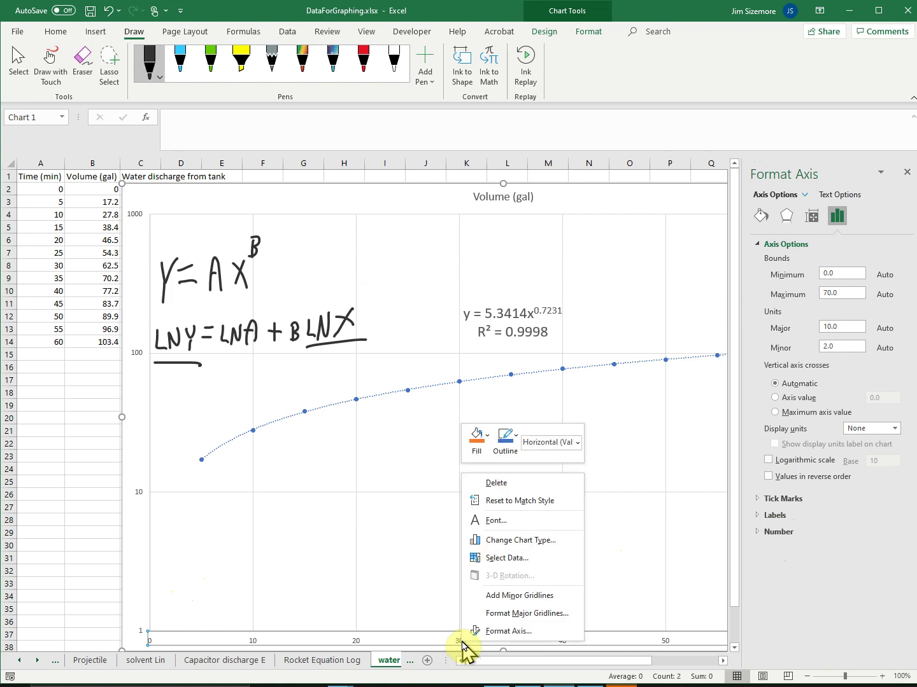
click(503, 631)
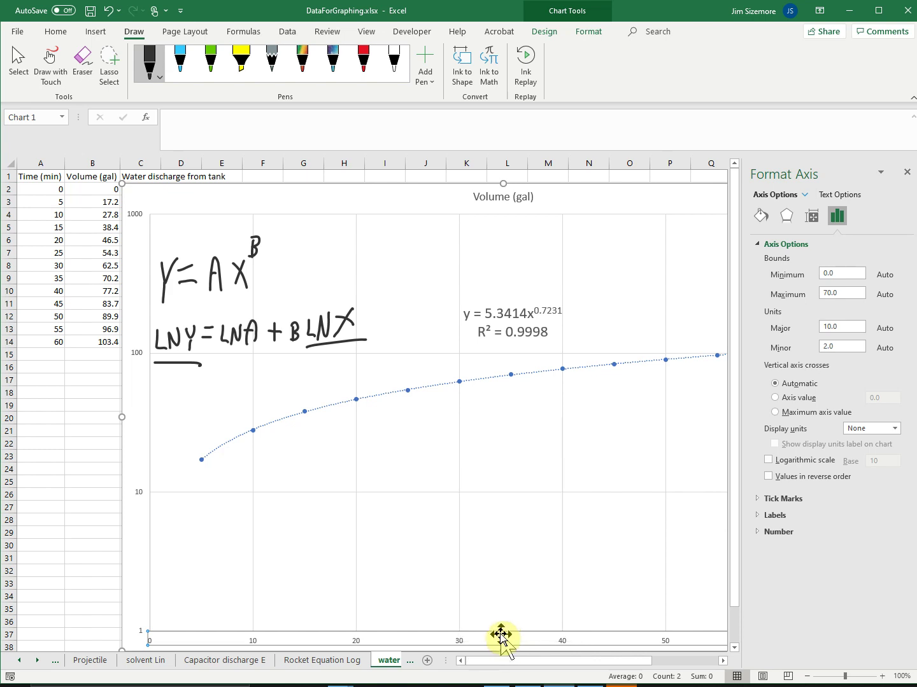
click(768, 461)
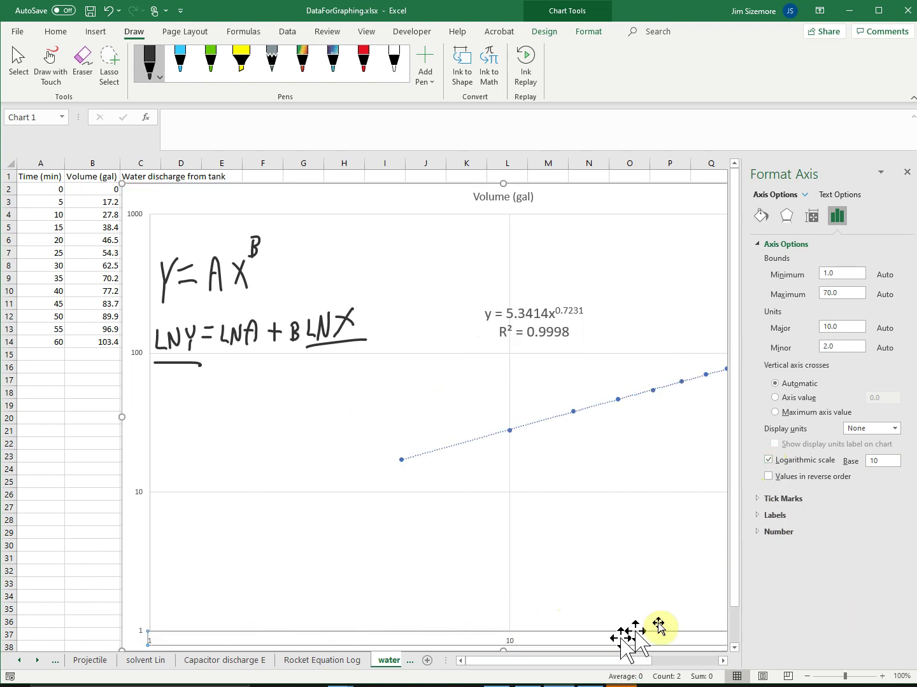
- Close the Format Axis settings to view the full log–log chart
click(908, 175)
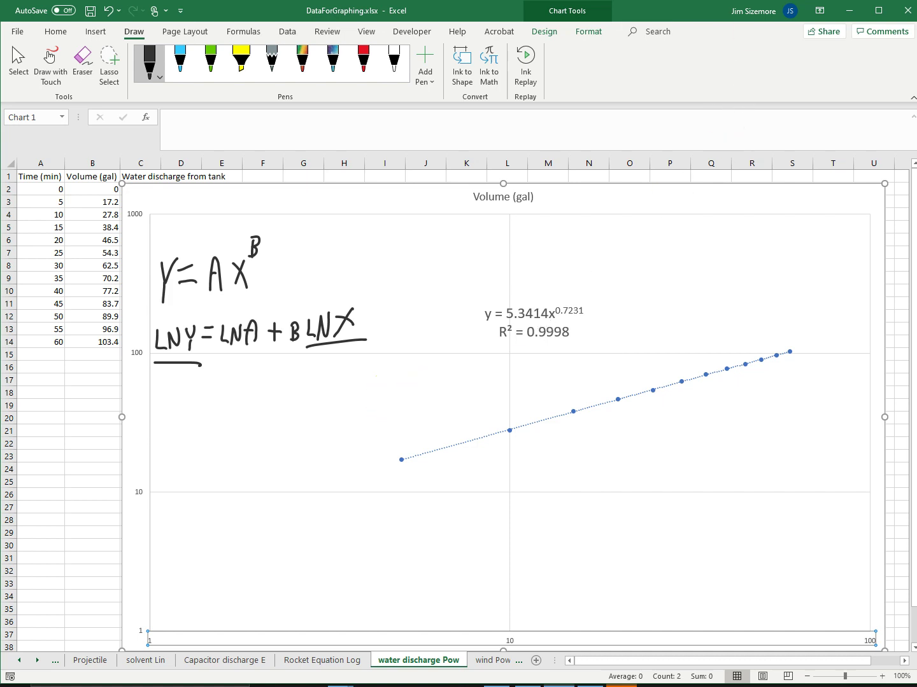
- Switch to the wind Pow sheet using Ctrl+PageDown
key(ctrl+Page_Down)
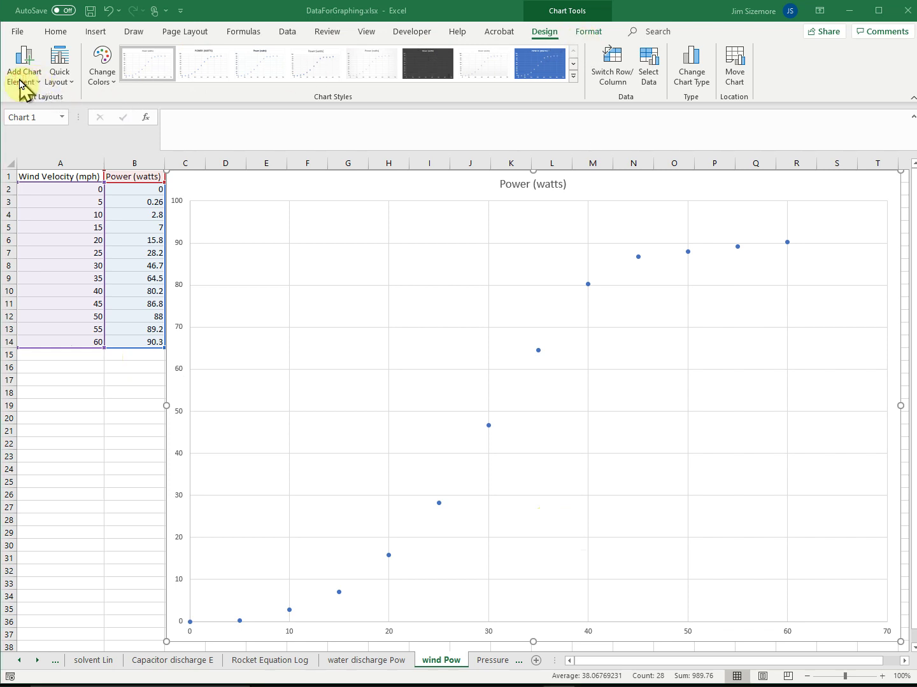
- Add an order-3 polynomial trendline to the Power (watts) chart, displaying its equation and R²
click(21, 84)
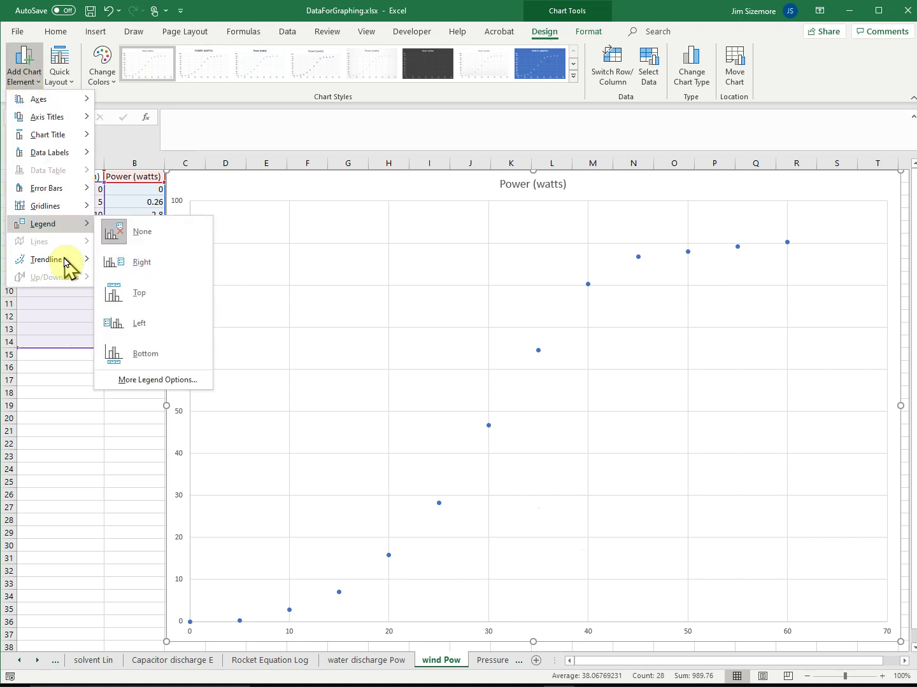
mouse_move(66, 263)
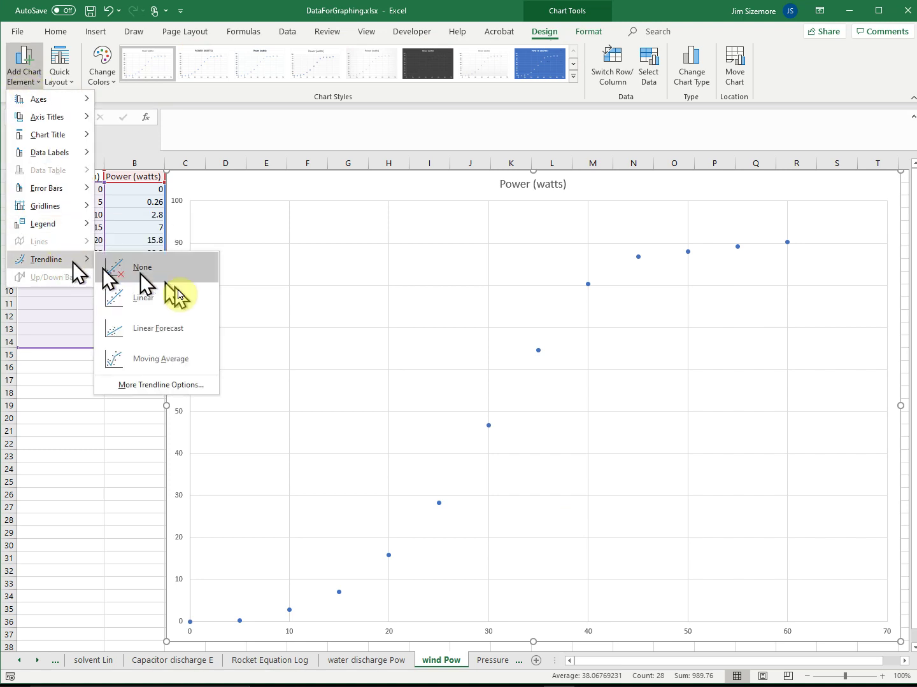
click(170, 387)
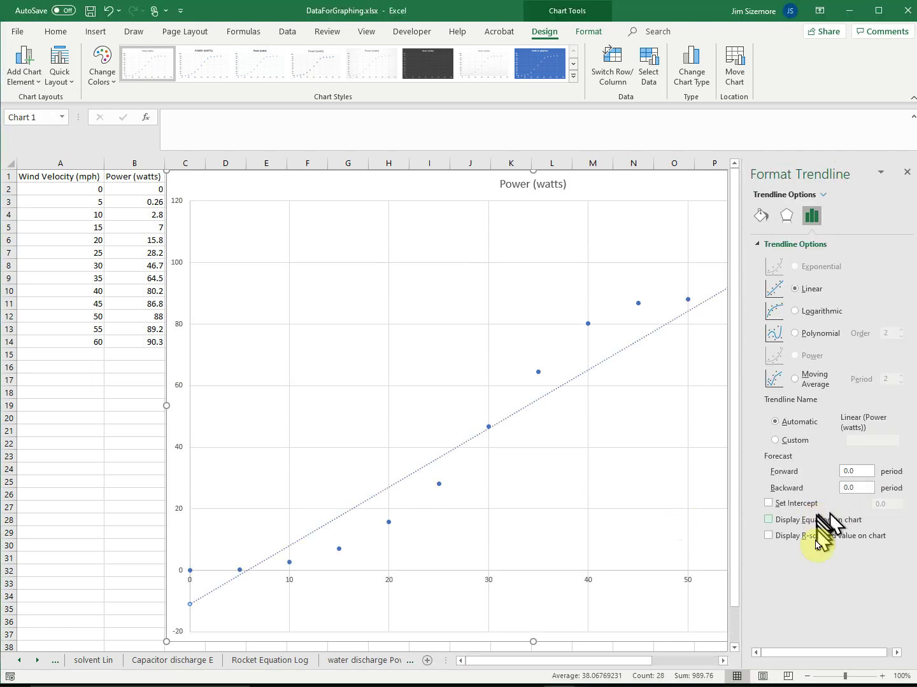
click(768, 536)
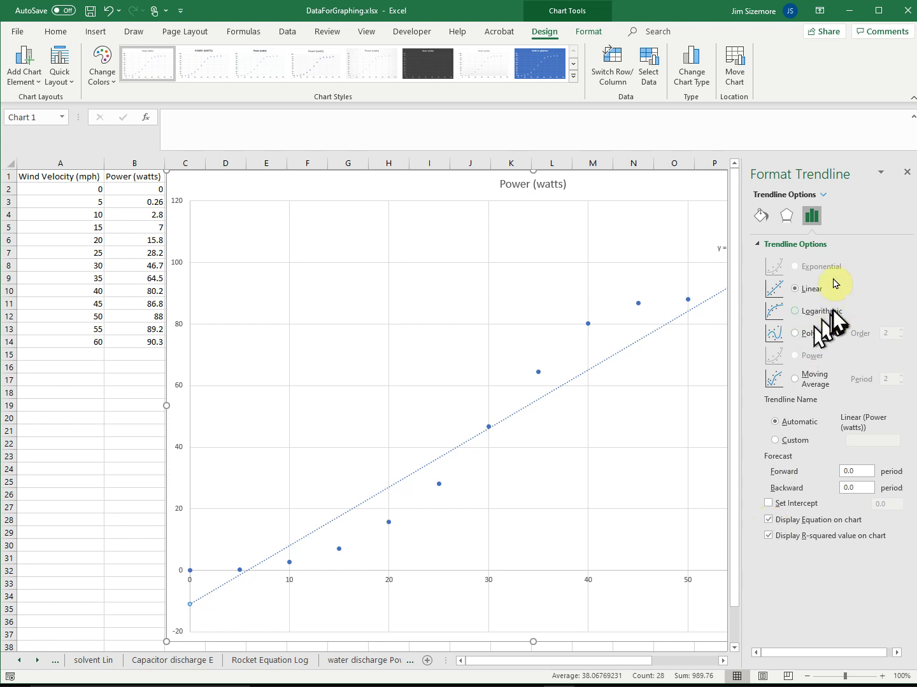
click(795, 333)
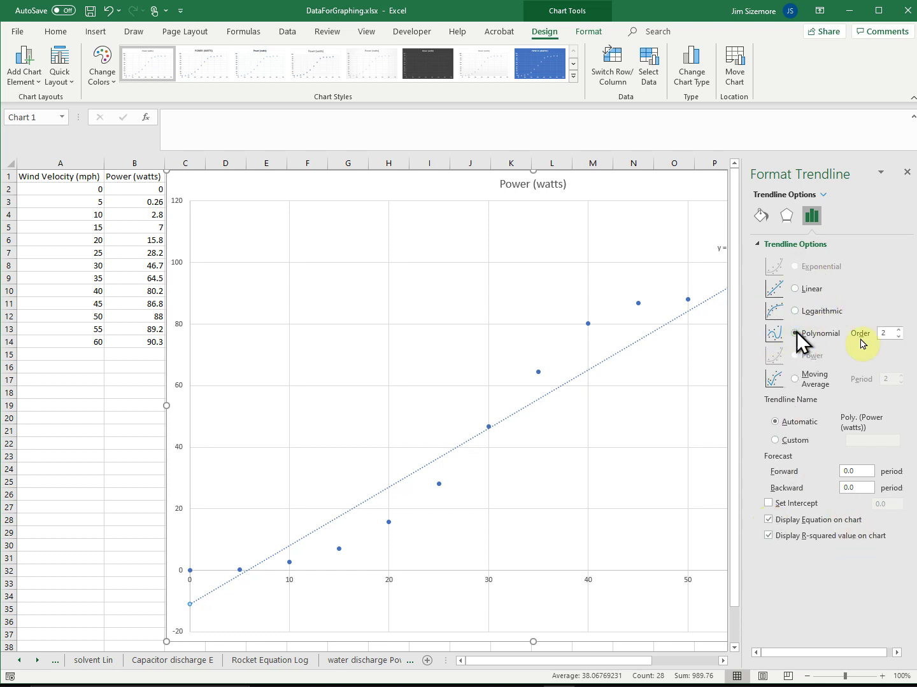
click(899, 330)
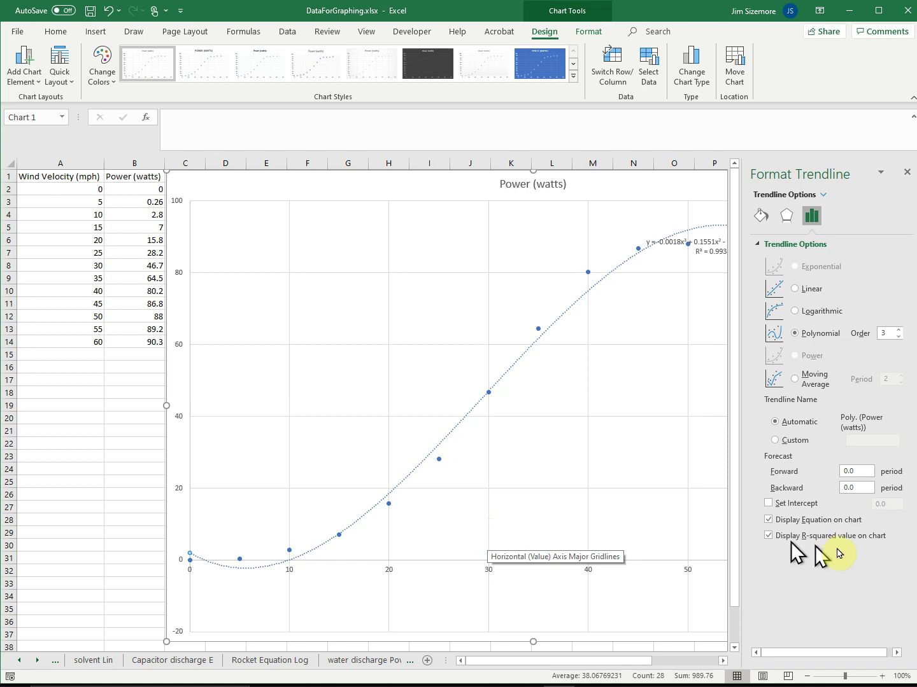
- Set the trendline intercept to 0.0 and check the A2 and B2 starting values
click(769, 503)
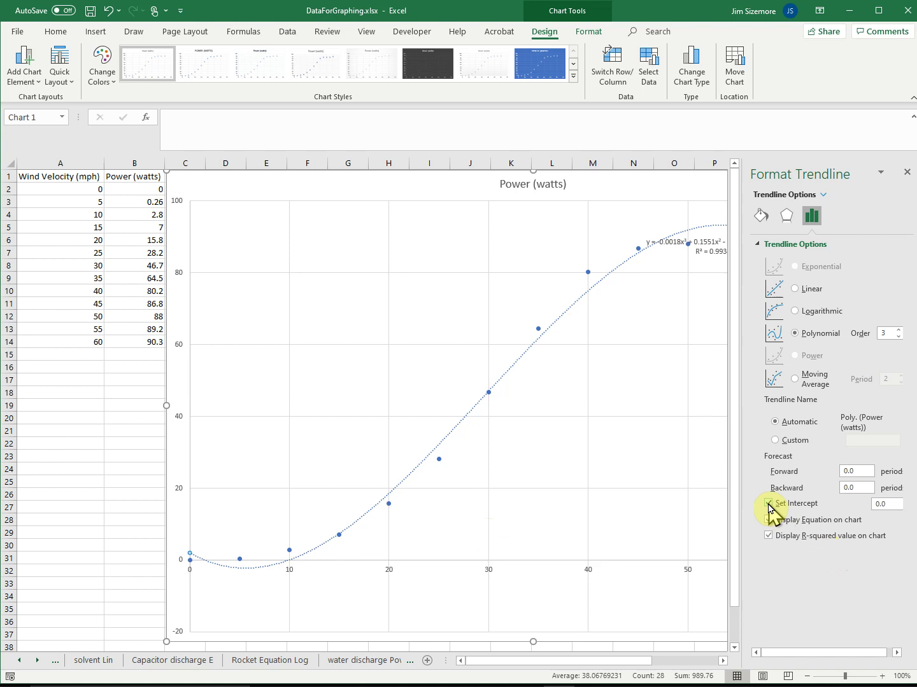
click(885, 504)
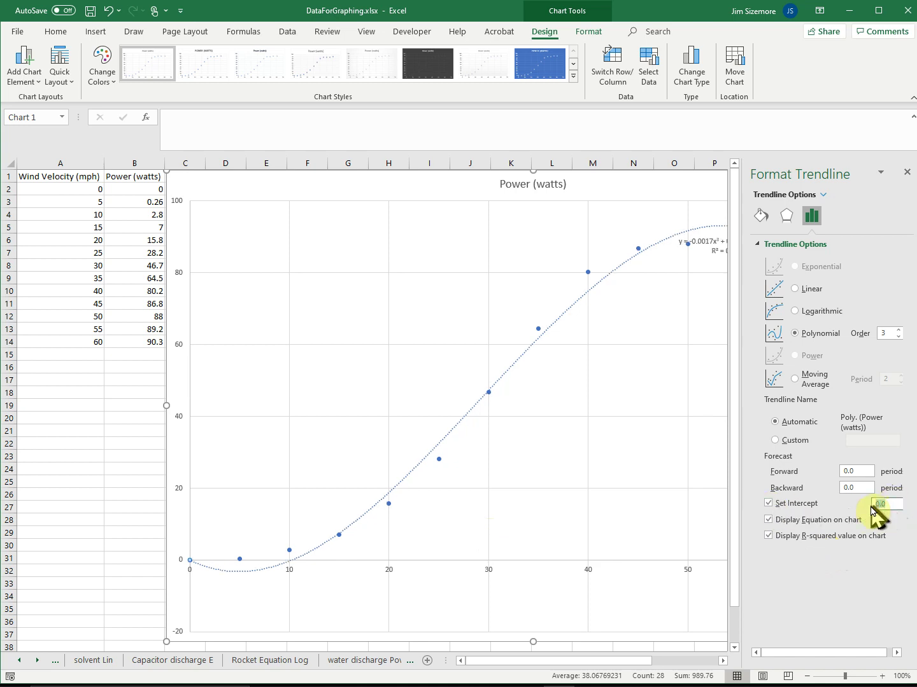
click(76, 189)
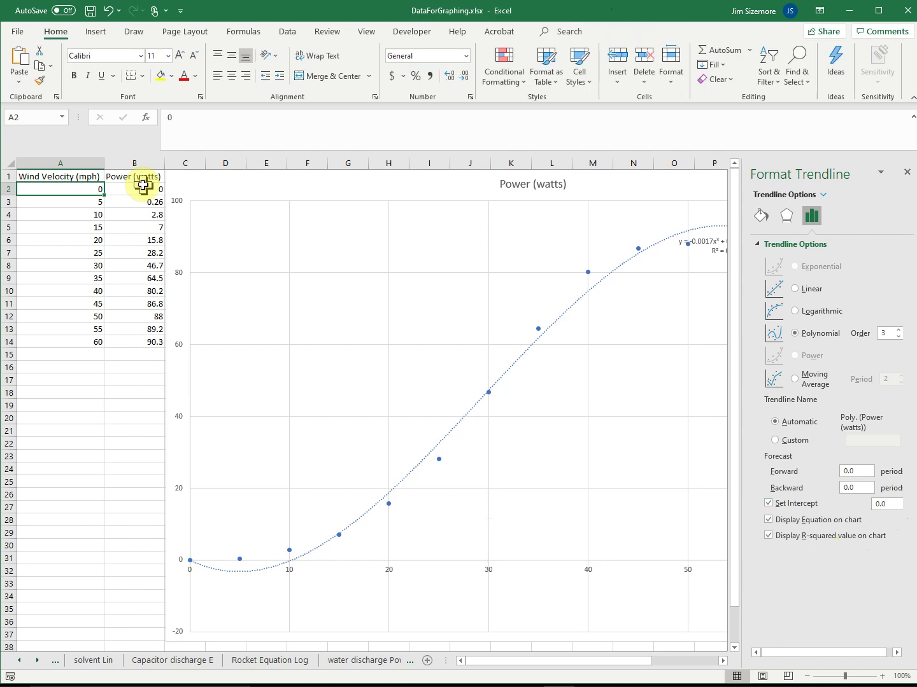
click(144, 187)
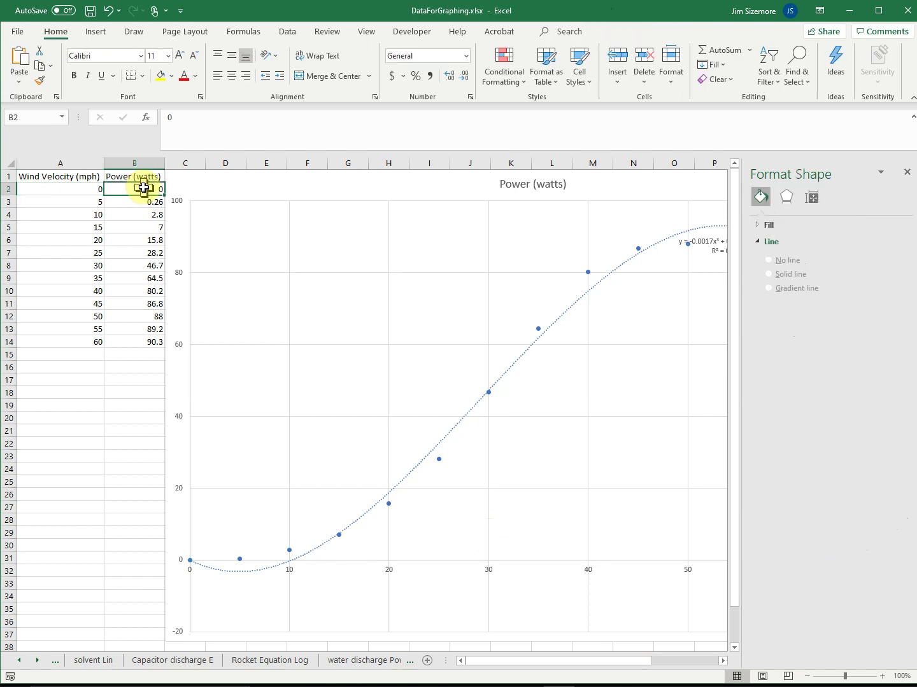
- Reopen the Format Trendline settings from the trendline's context menu
click(454, 432)
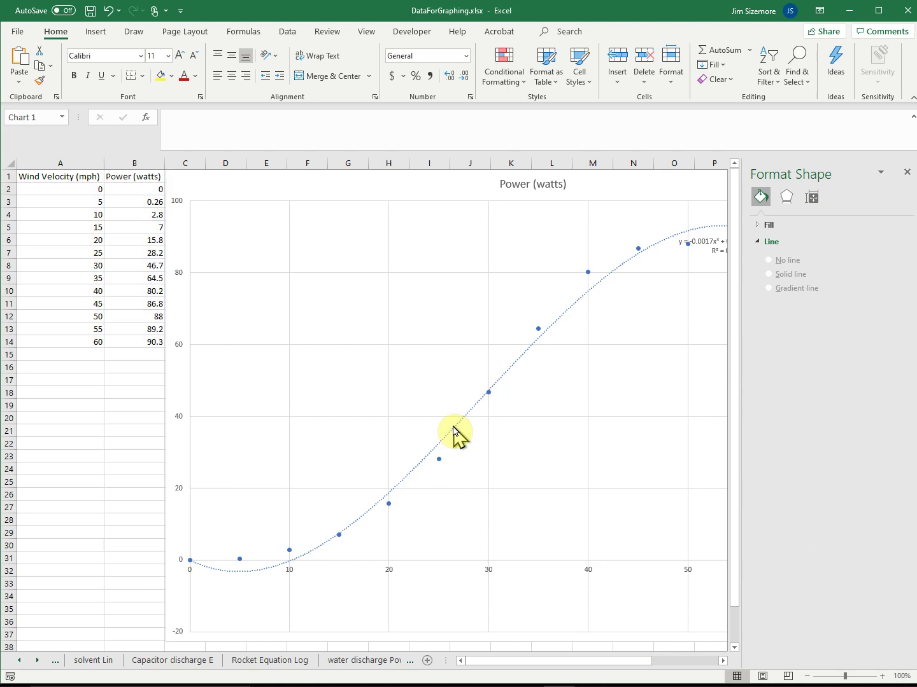
right_click(454, 432)
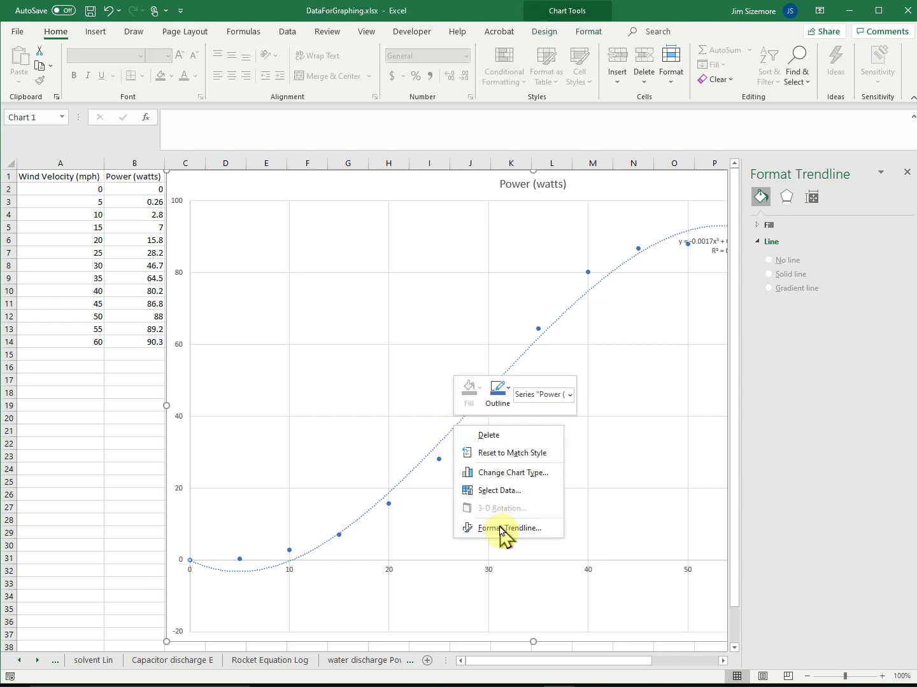
click(500, 530)
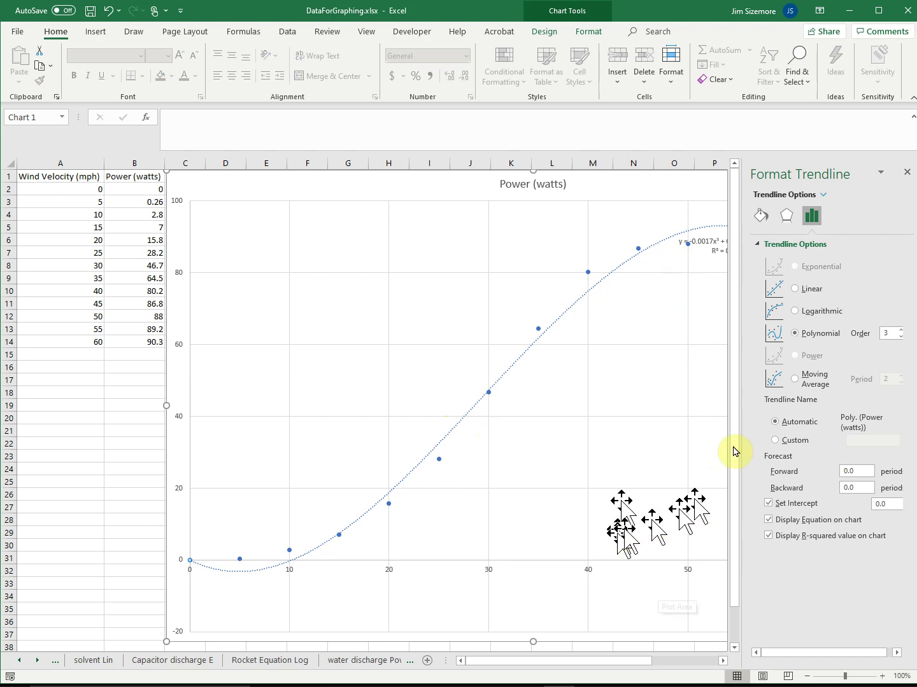
- Make the y = -0.0017x³ + 0.1475x² - 1.334x label 18 pt and move it to the chart's top left
click(909, 174)
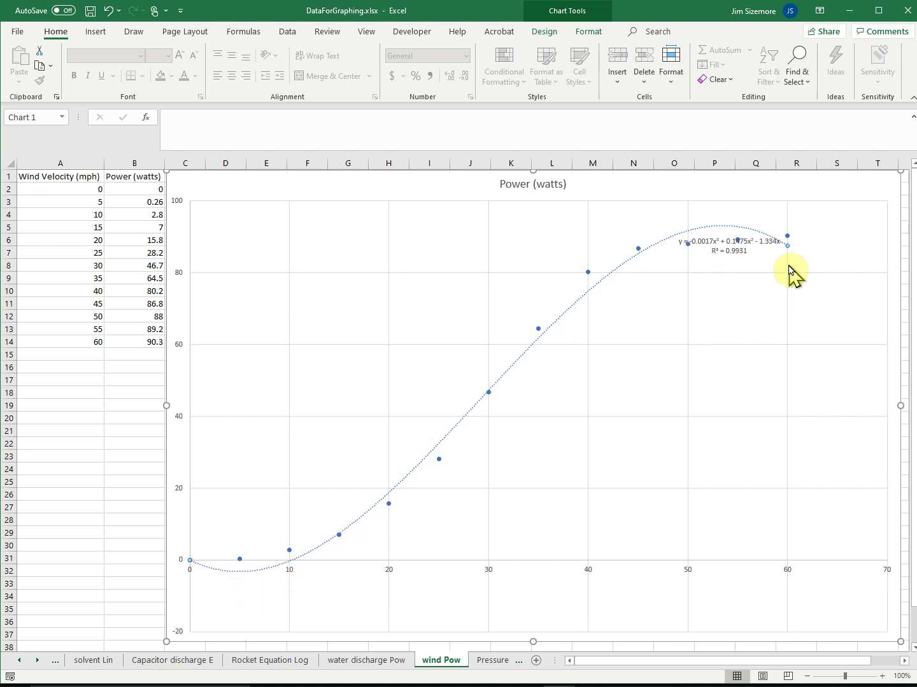
click(711, 242)
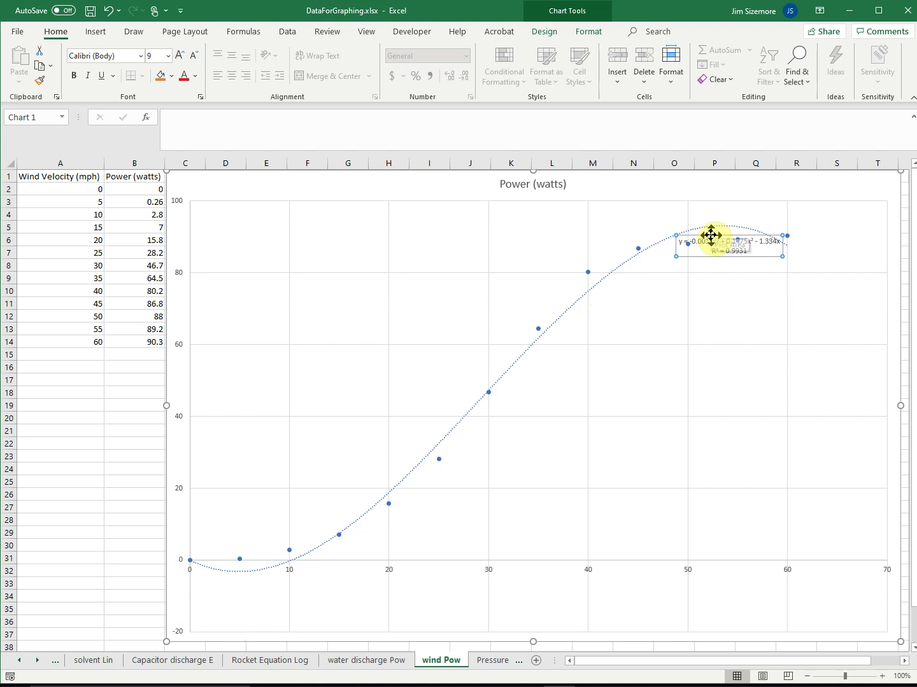
drag(710, 235, 158, 75)
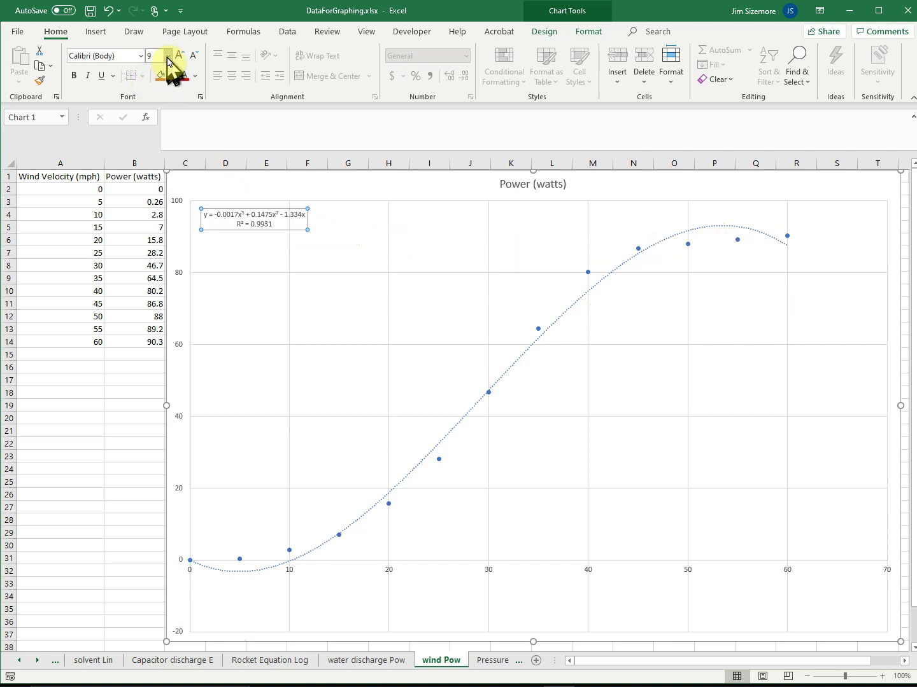
click(168, 57)
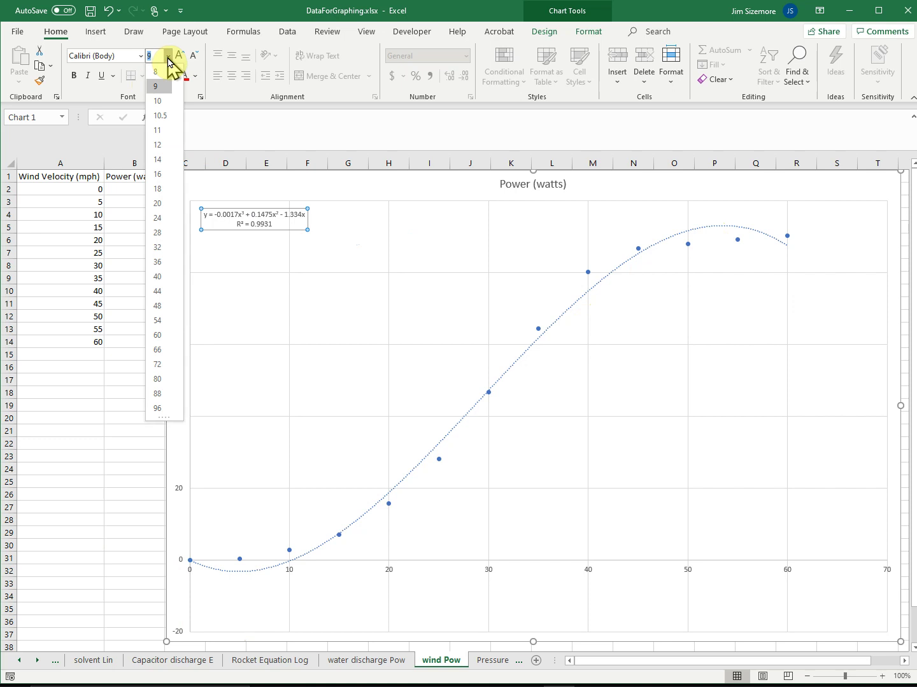
click(160, 189)
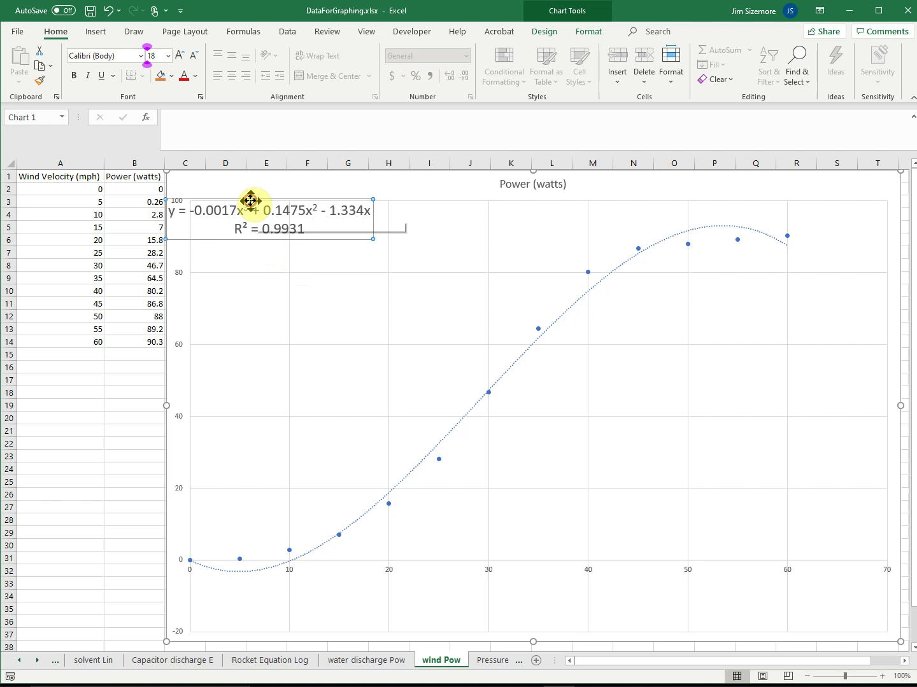
drag(249, 199, 287, 211)
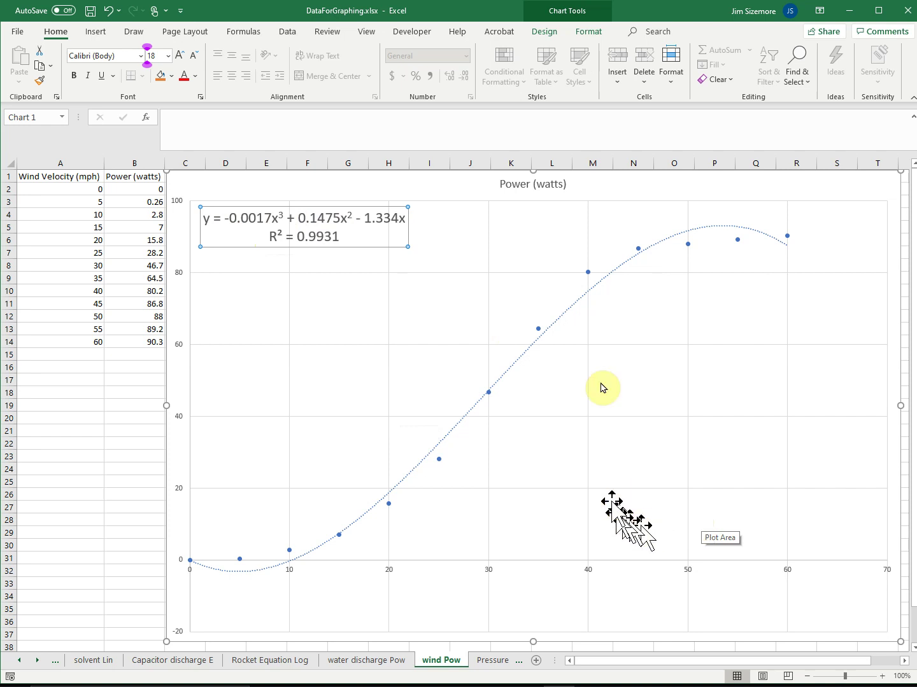
- Shrink the chart's source range to end at the 40 mph row, refitting the cubic to R² = 0.9973
click(327, 182)
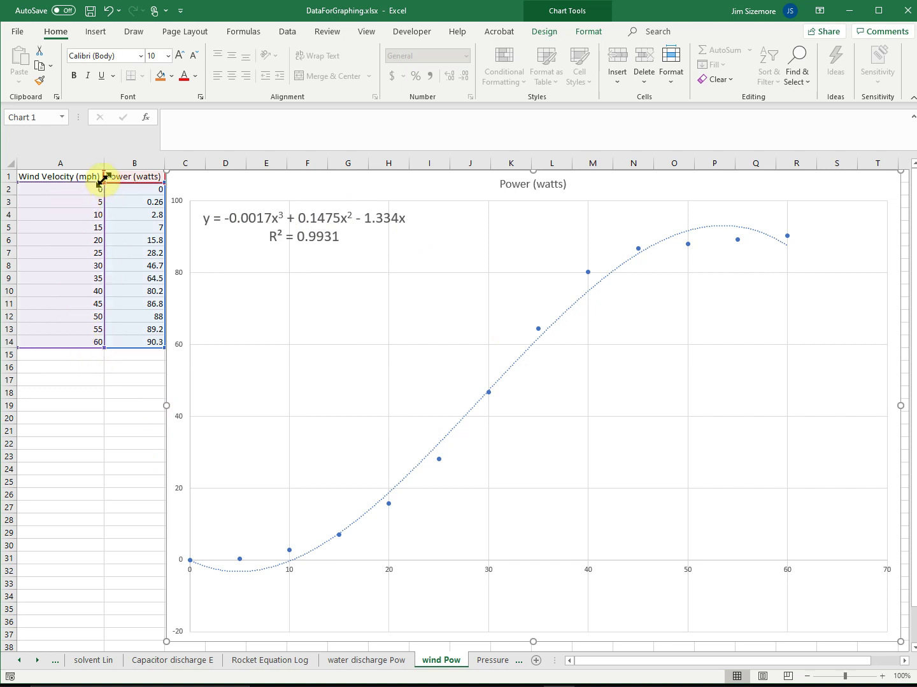
drag(102, 182, 103, 196)
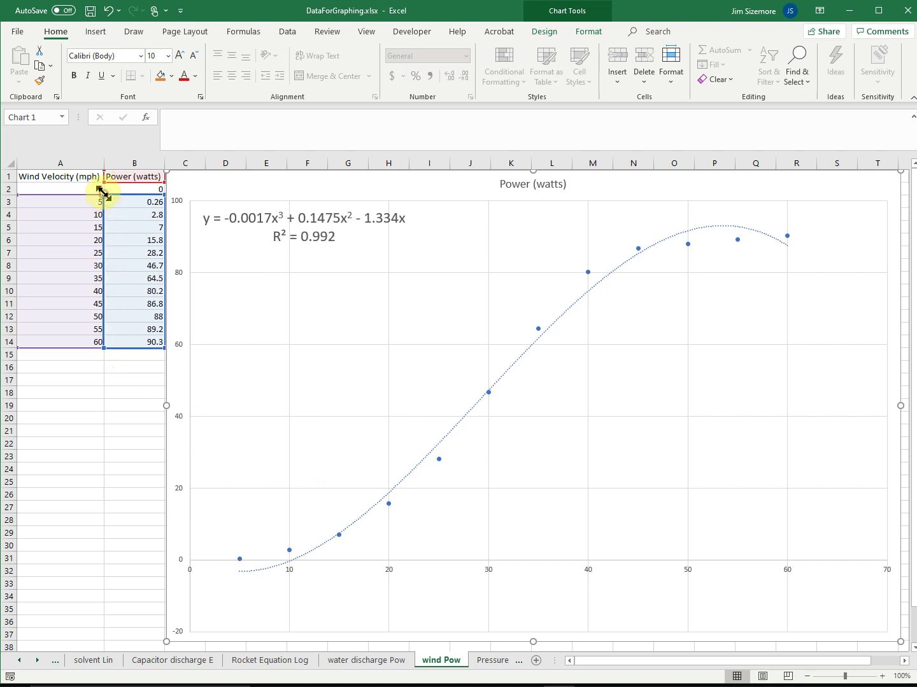
drag(102, 191, 102, 181)
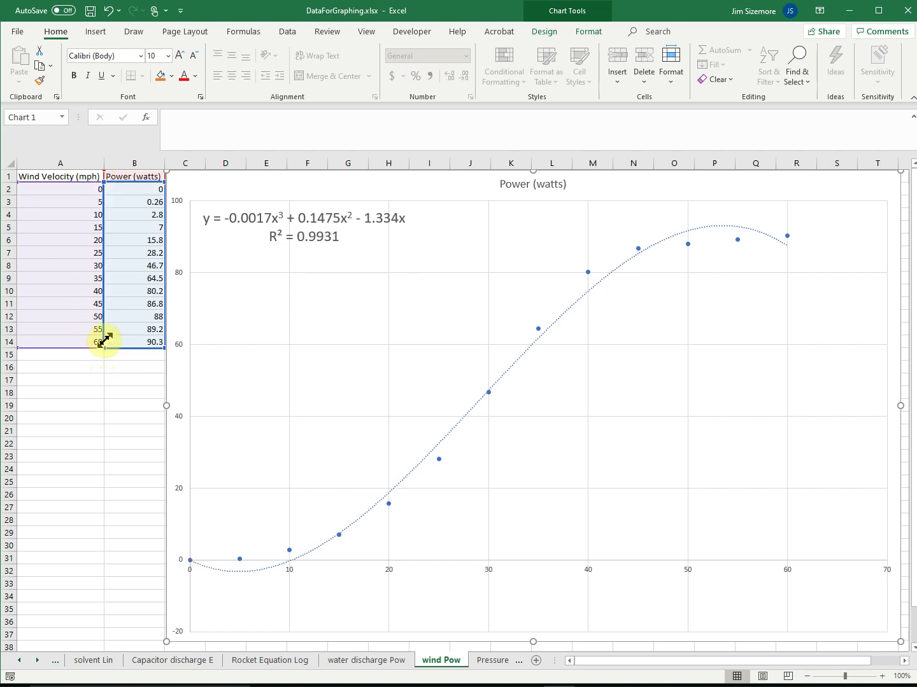
drag(104, 340, 108, 297)
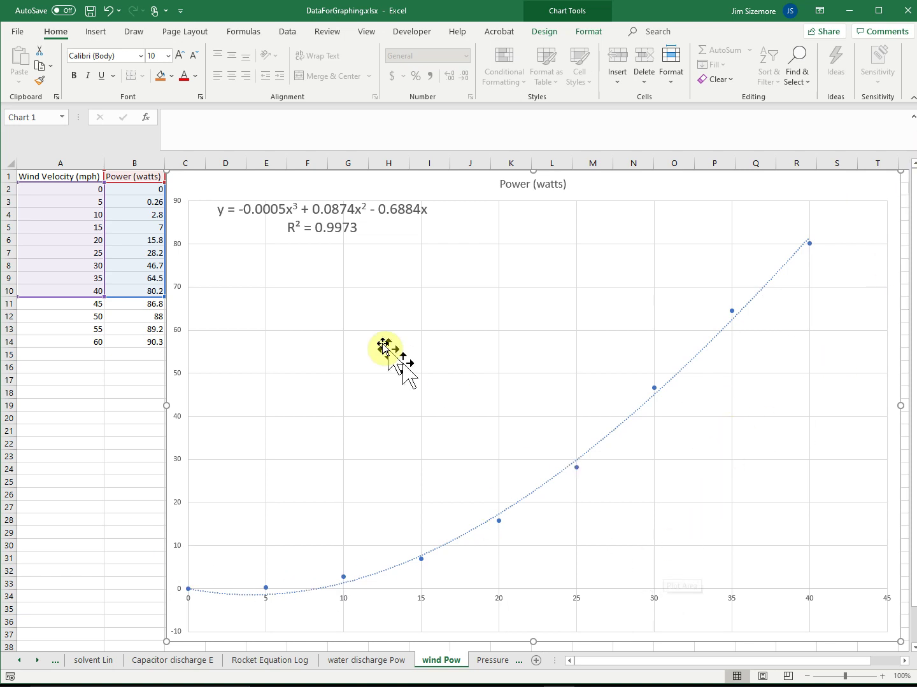
click(280, 209)
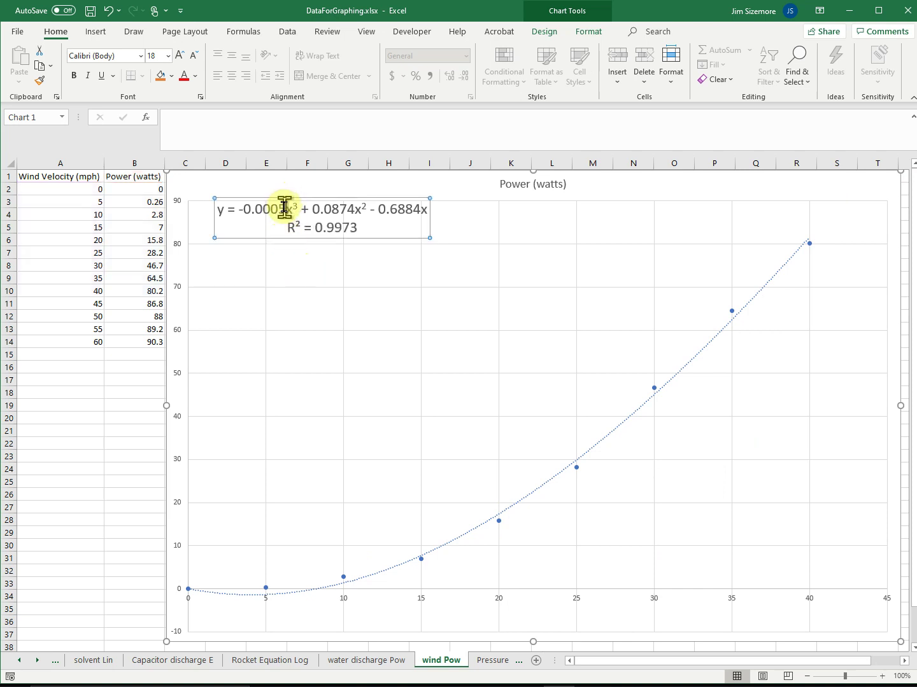
click(285, 210)
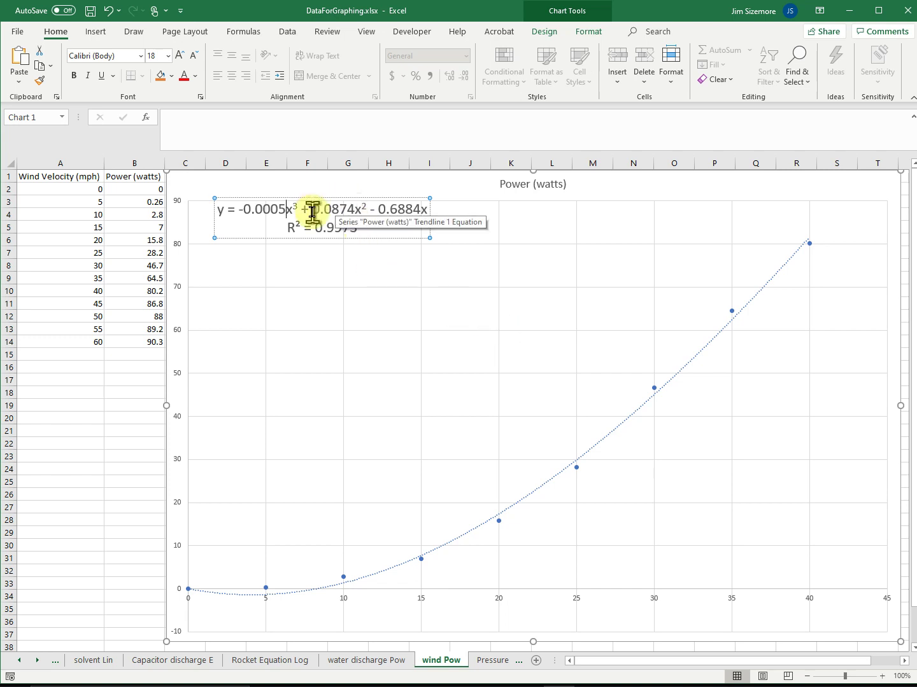
drag(311, 210, 420, 209)
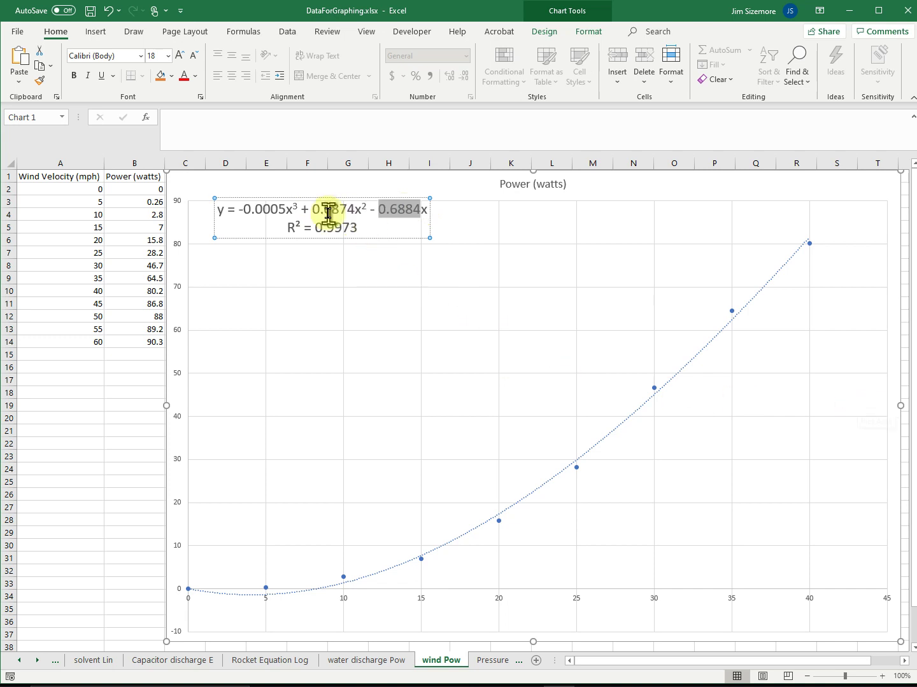
drag(313, 210, 421, 210)
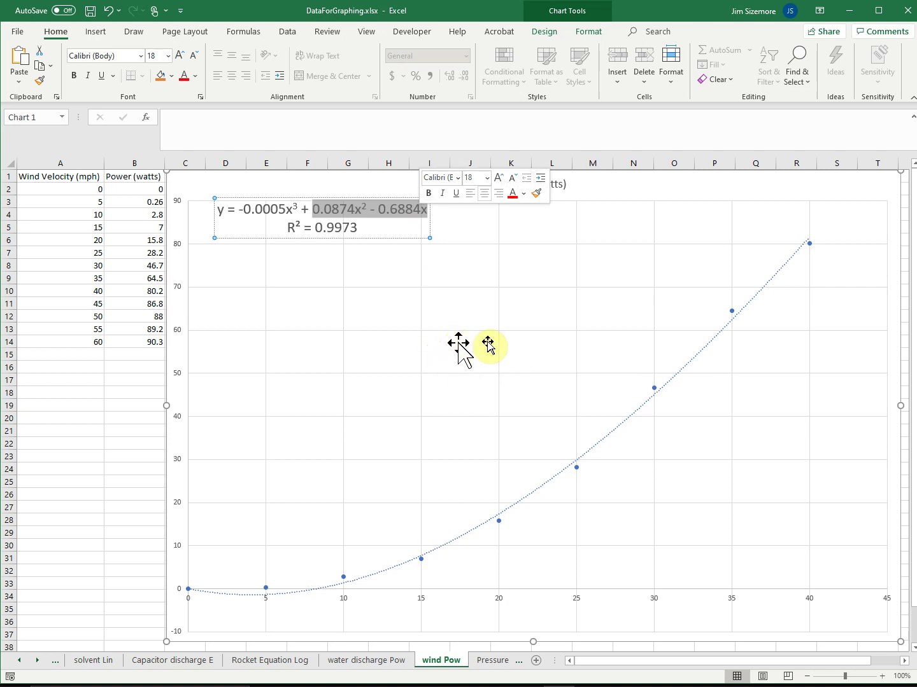
click(452, 351)
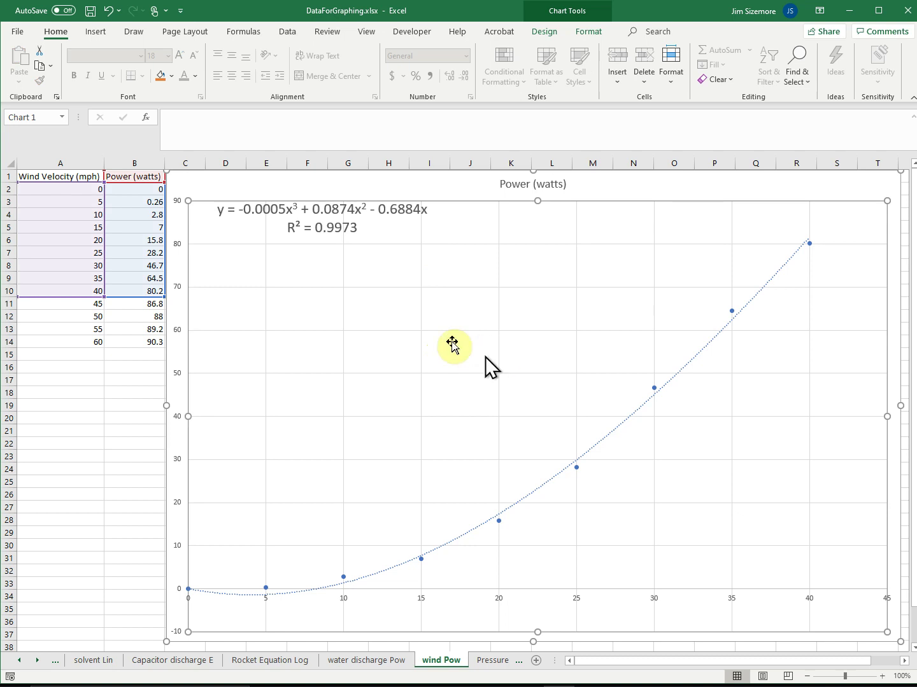
click(345, 227)
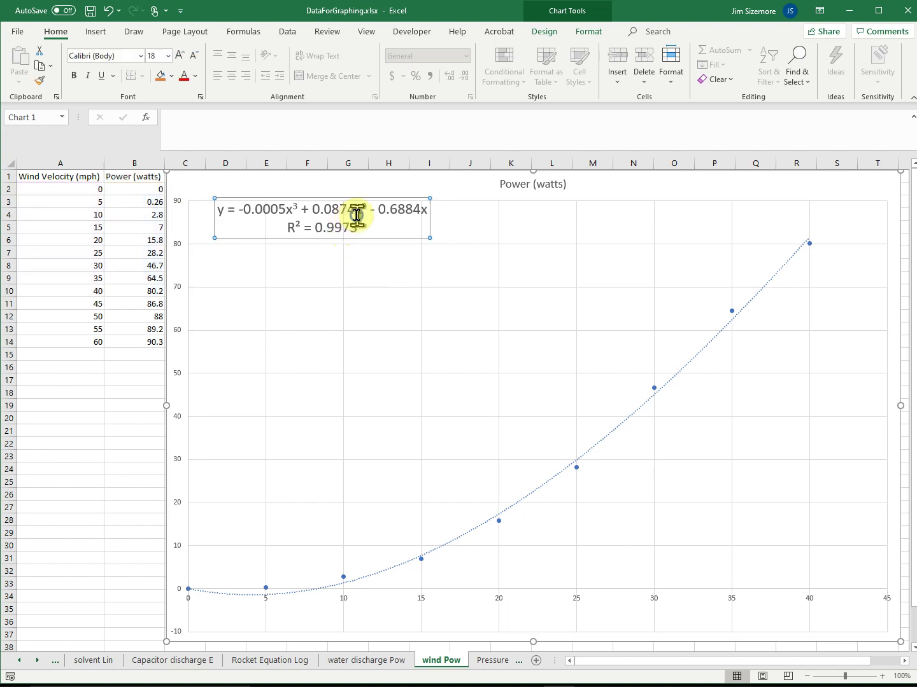
- Format the trendline label's numbers as Scientific with 2 decimals, giving R² = 9.97E-01
right_click(357, 215)
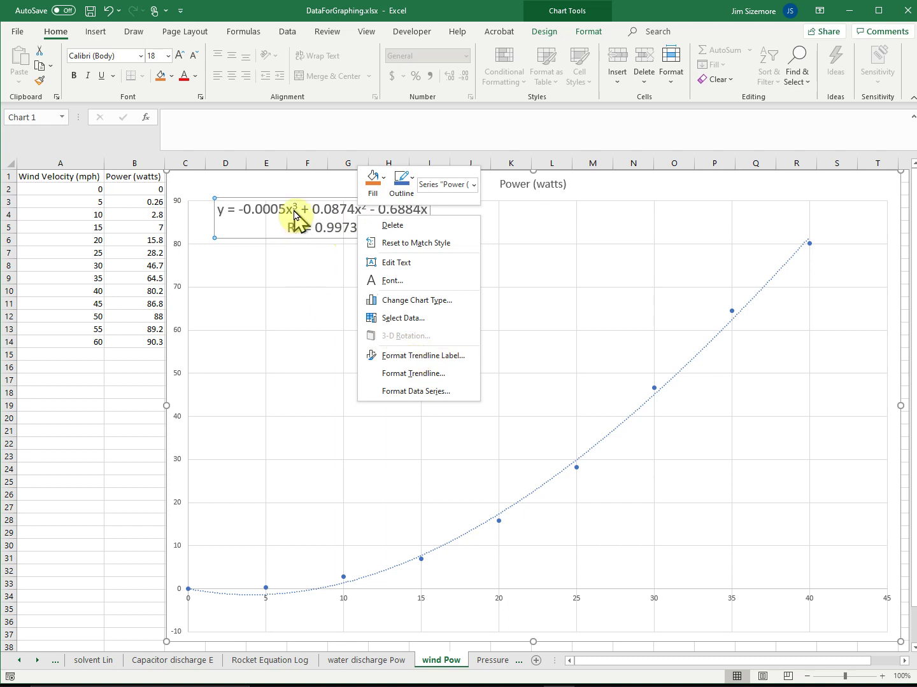
click(414, 356)
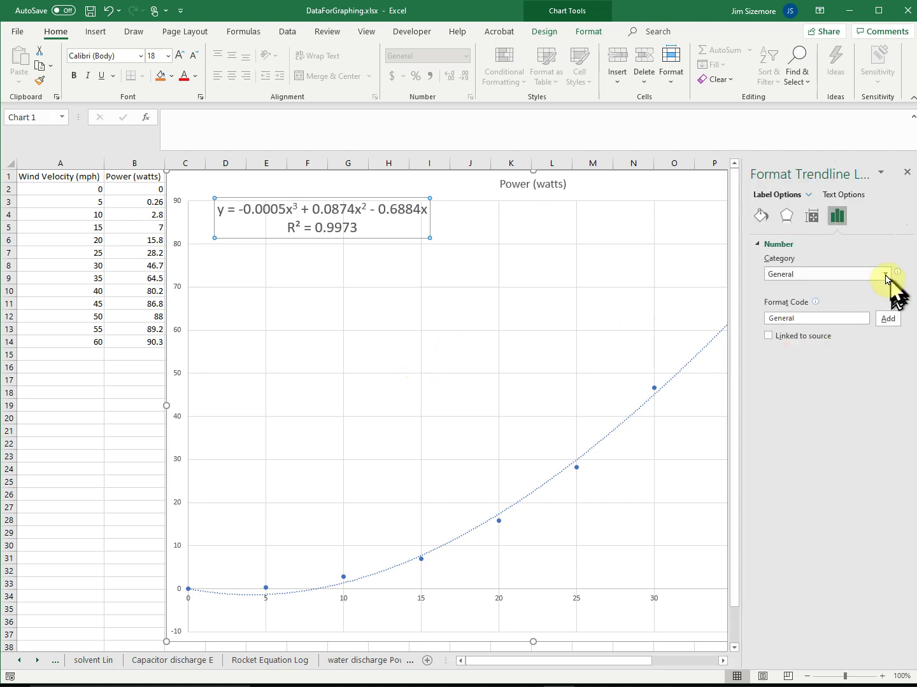
click(886, 275)
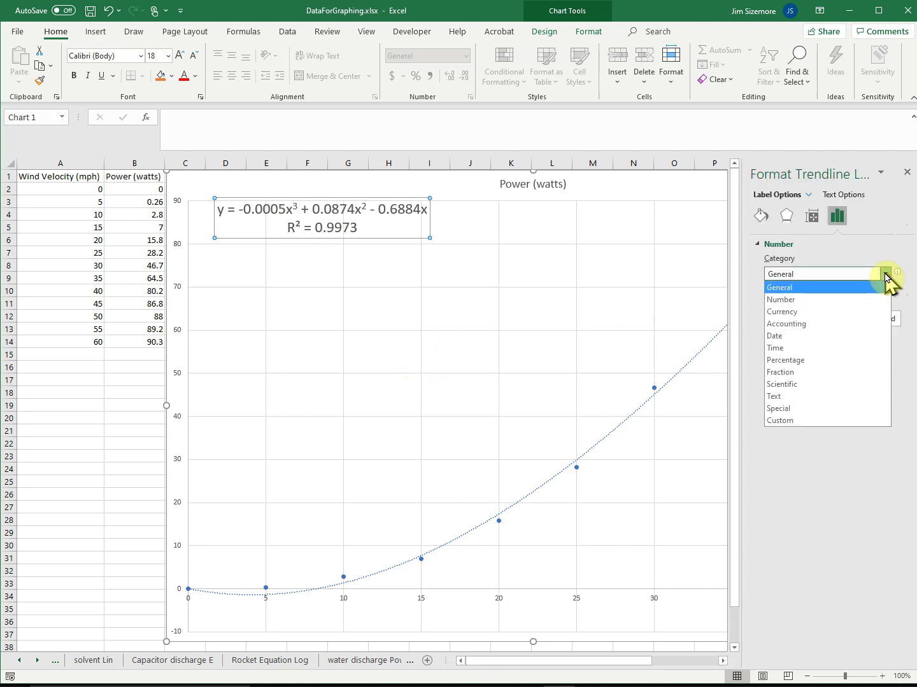
click(818, 303)
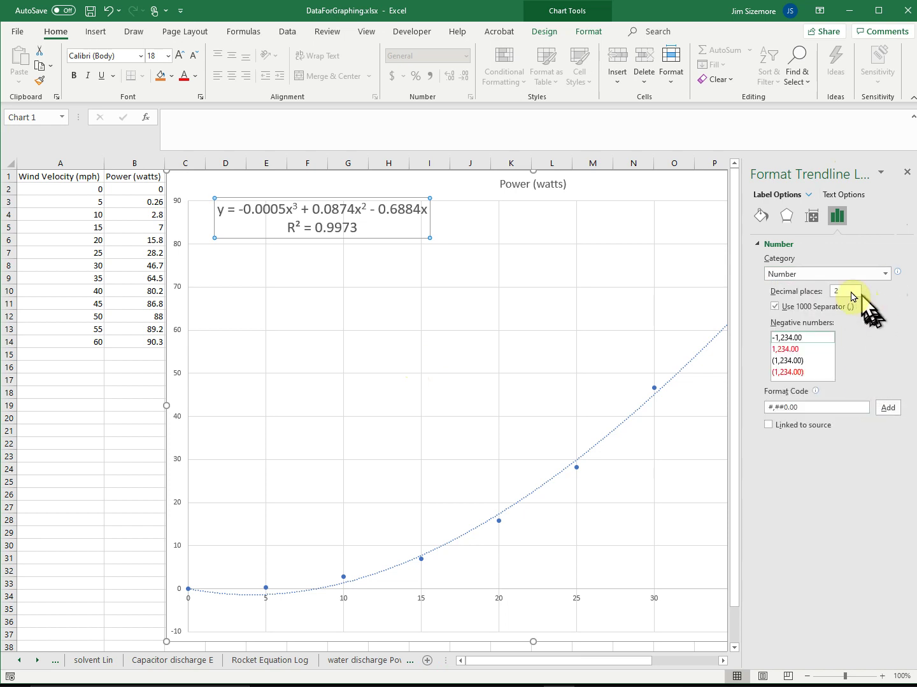
click(847, 292)
key(Return)
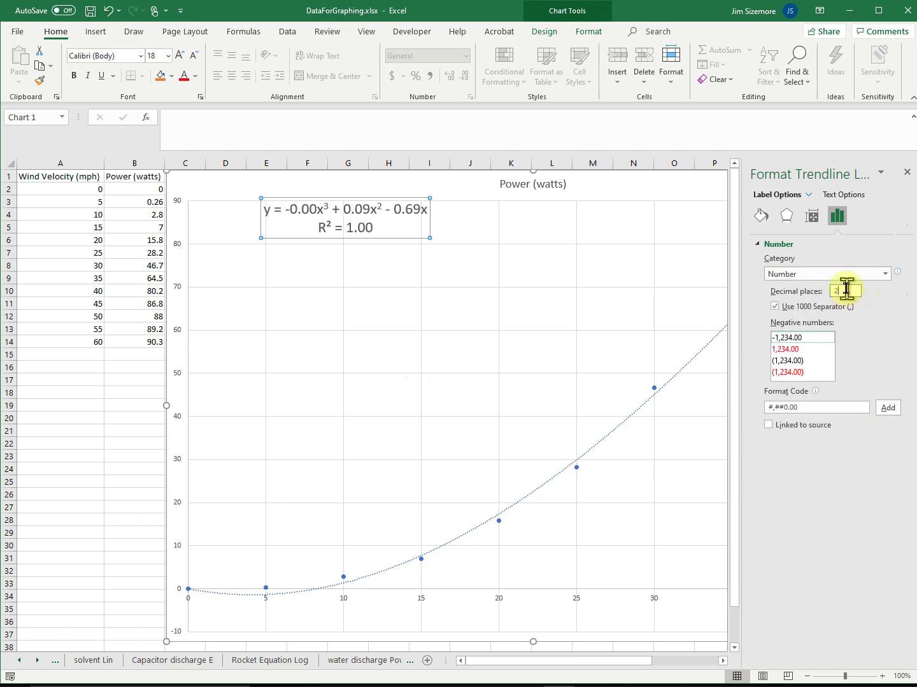
drag(847, 289, 796, 296)
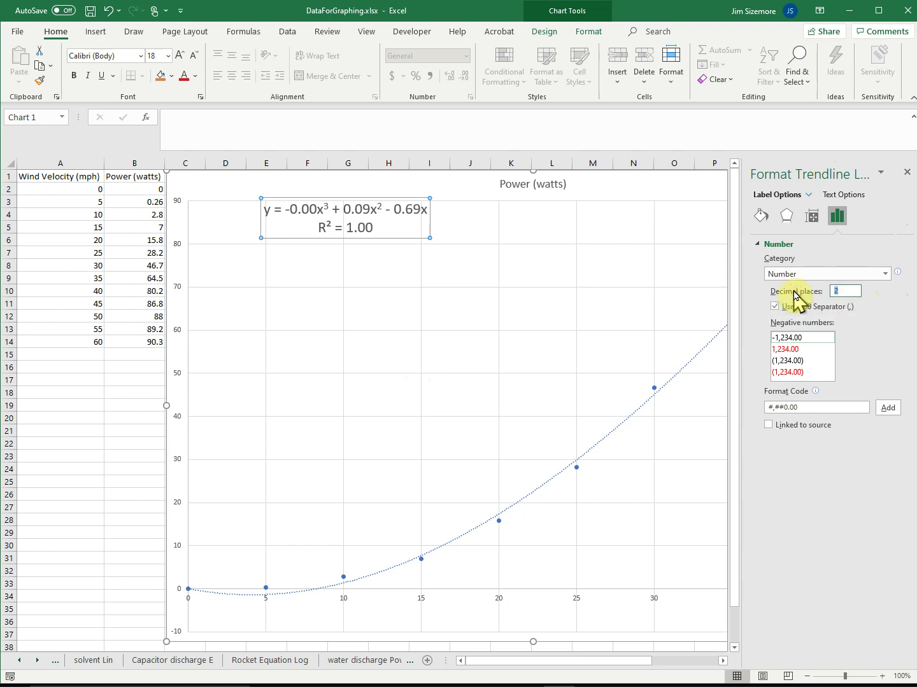
click(884, 275)
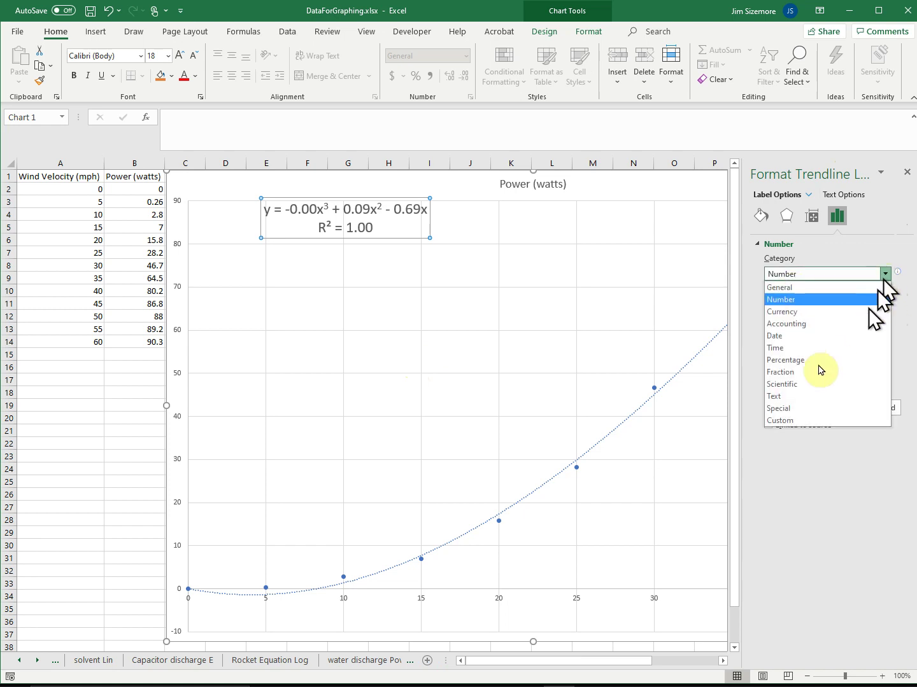
click(802, 384)
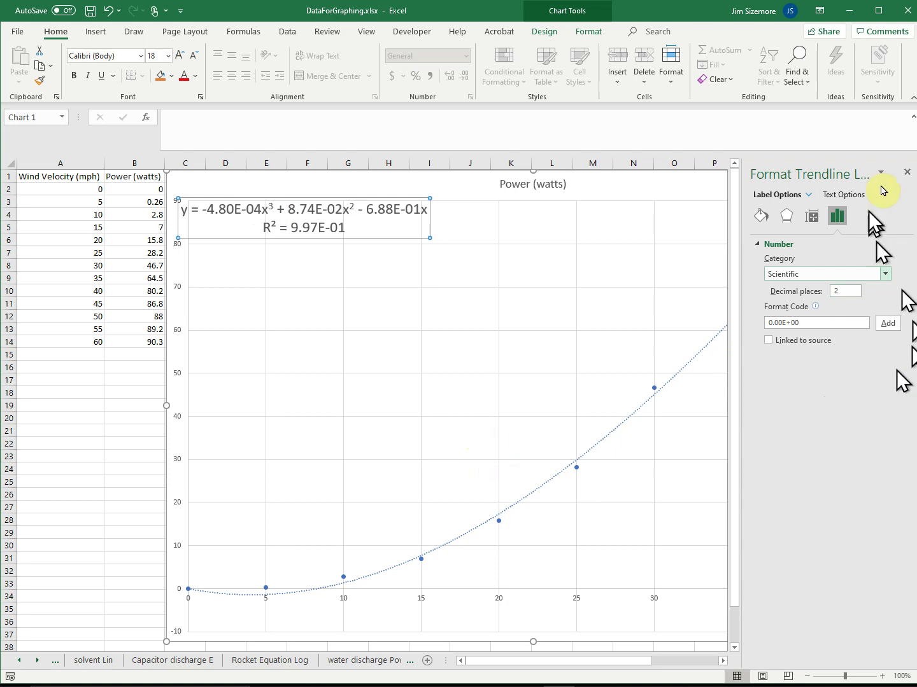
click(905, 174)
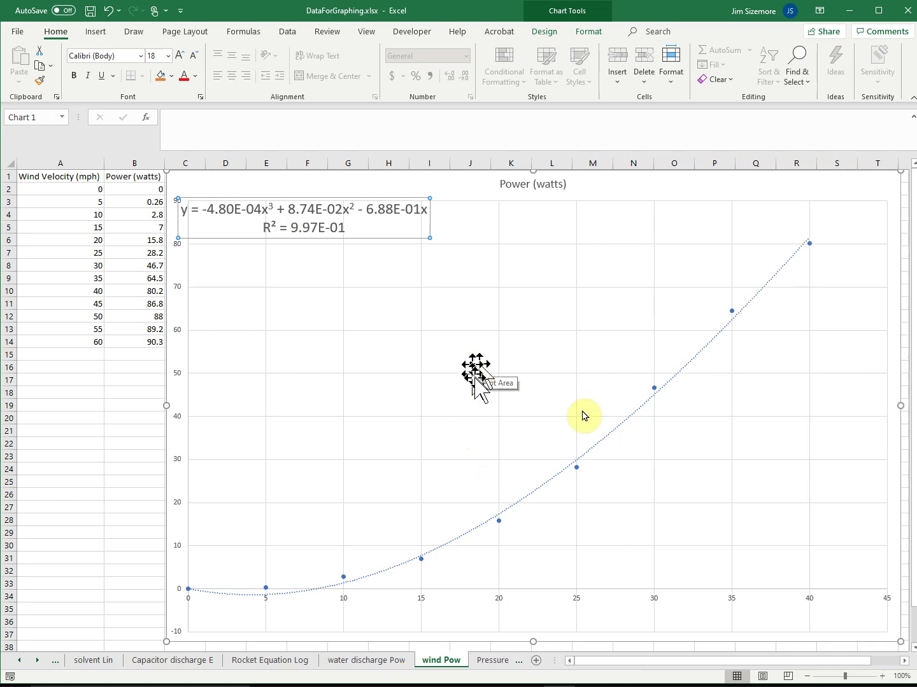
- Exclude the 0 mph row from the chart's source data range
right_click(616, 432)
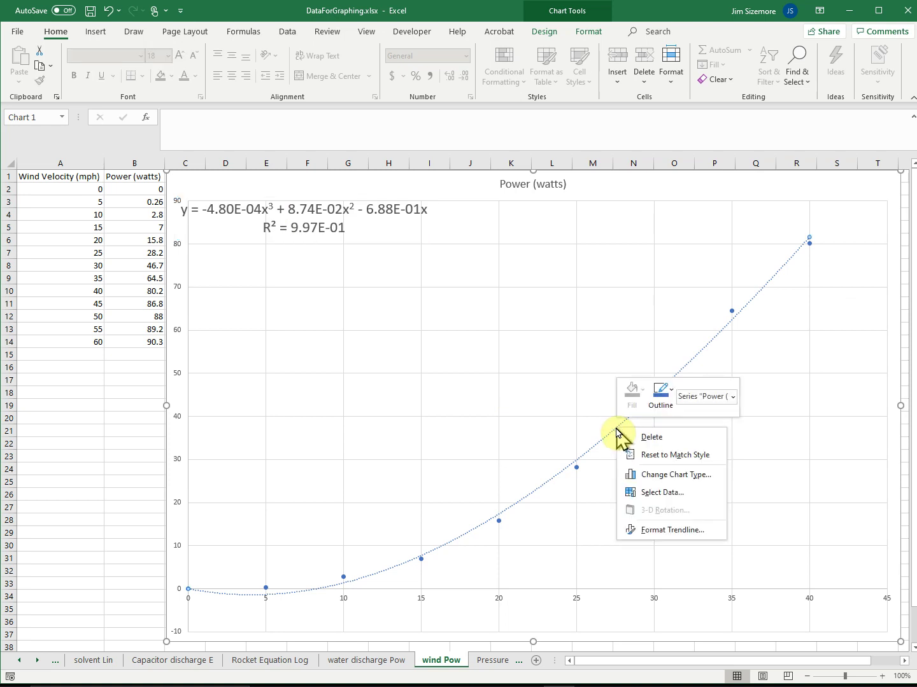
click(675, 531)
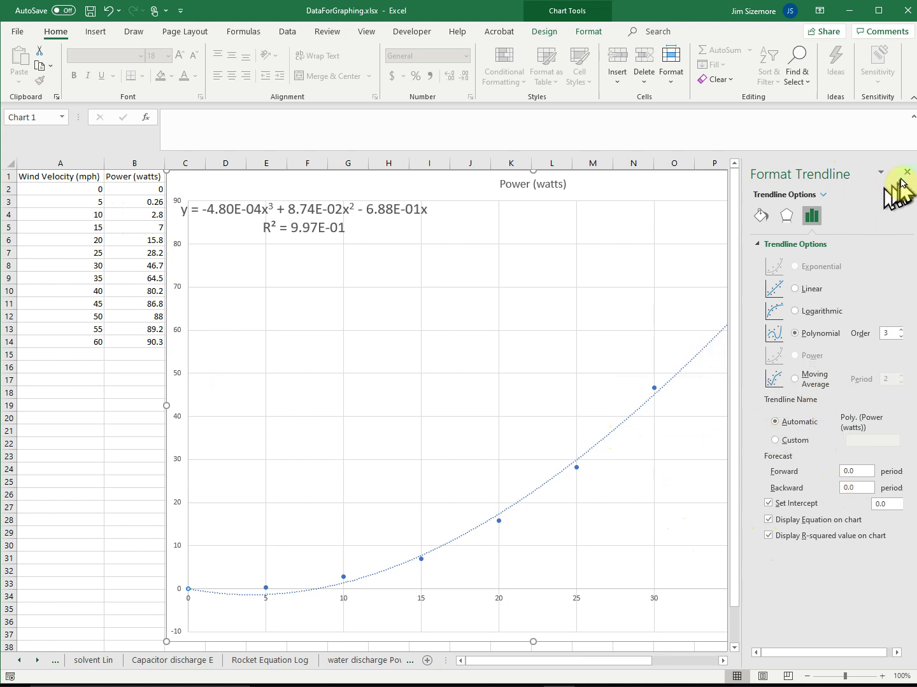
click(356, 186)
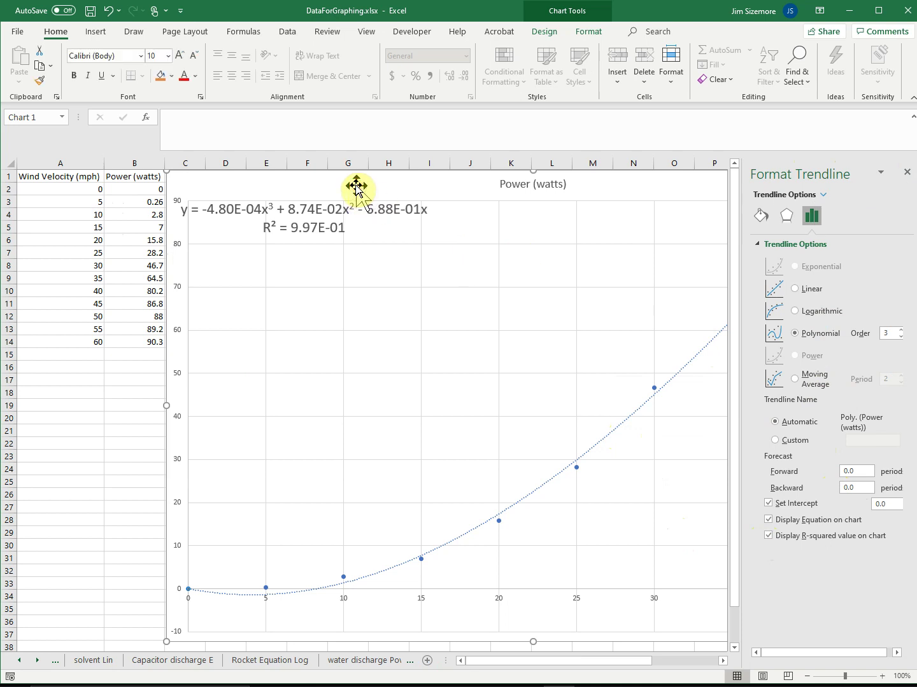
click(356, 187)
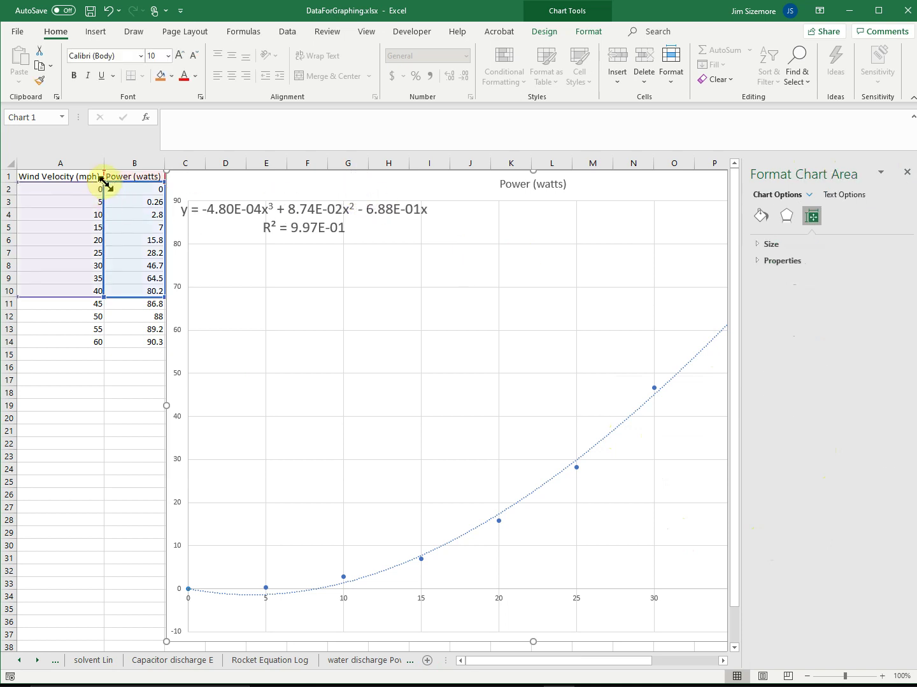
drag(103, 186, 106, 196)
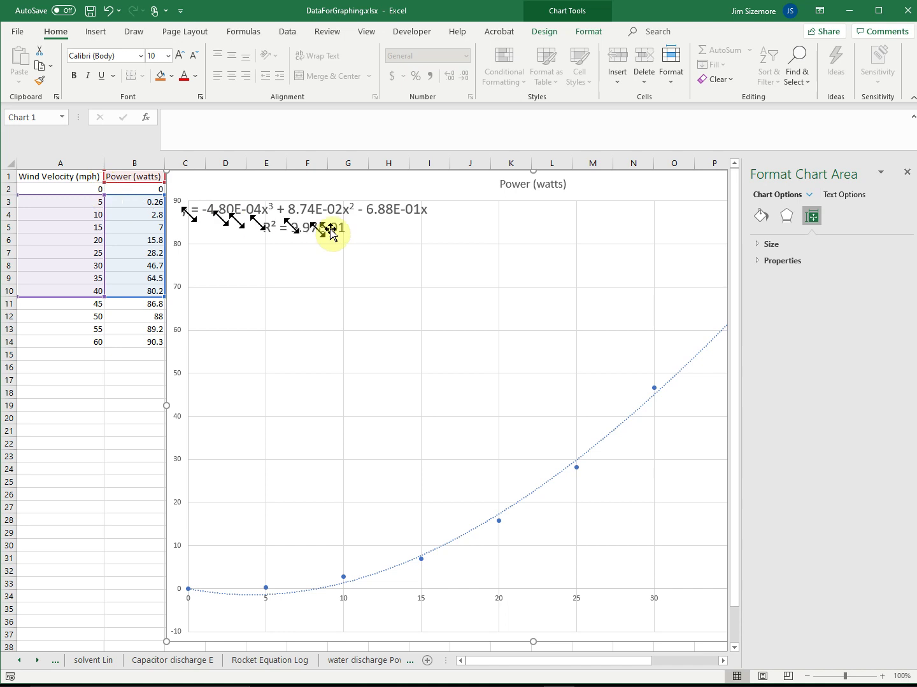
- Change the trendline to a Power fit, labelled y = 3.98E-03x^2.74E+00
right_click(534, 495)
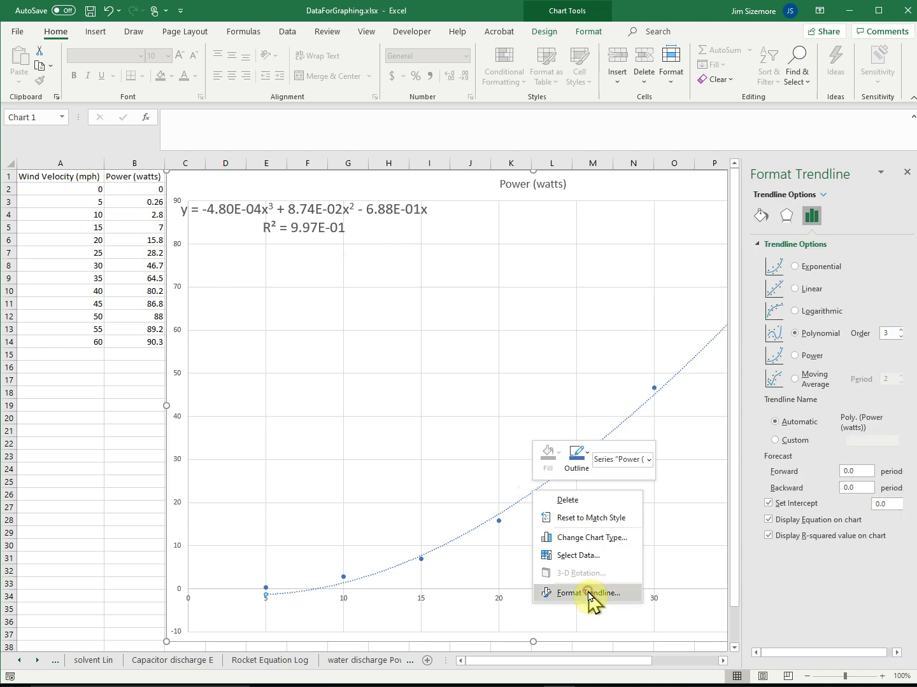
click(586, 593)
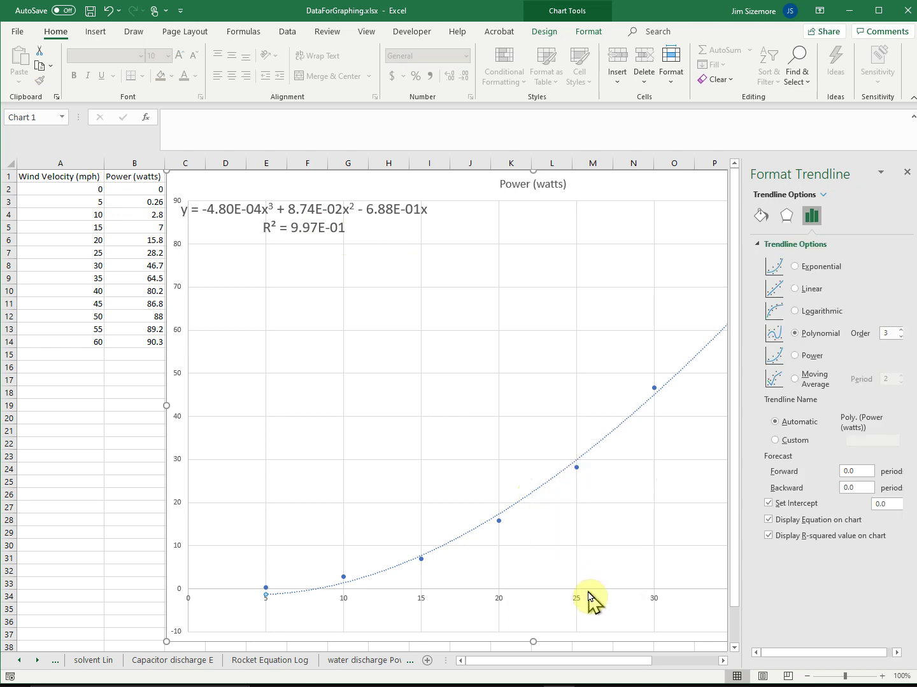
click(795, 355)
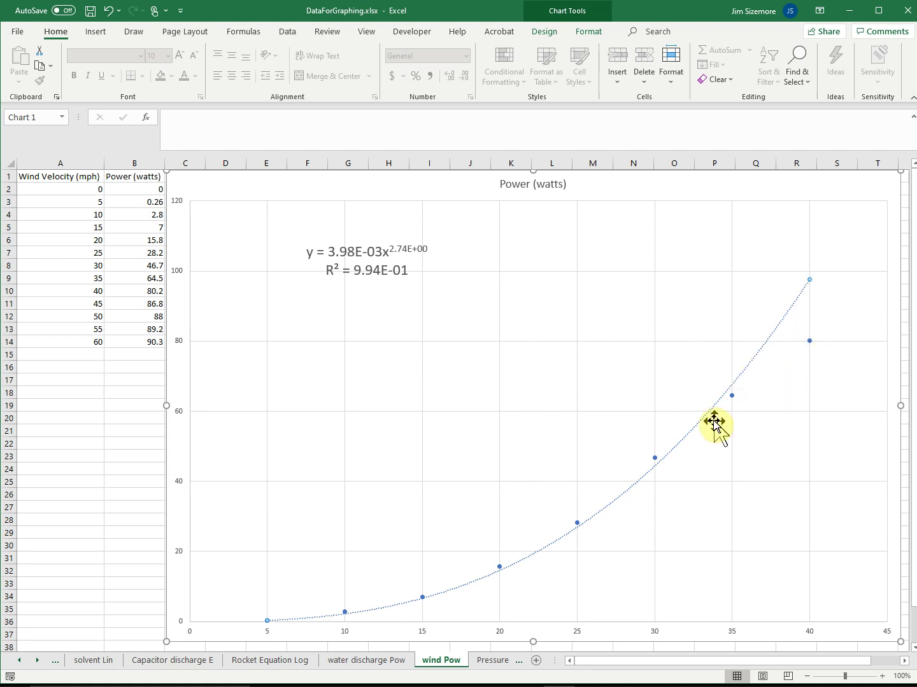
- Restrict the data to 5–30 mph, set a polynomial order 3 trendline (R² = 1.00E+00), and nudge its label down-right
click(269, 185)
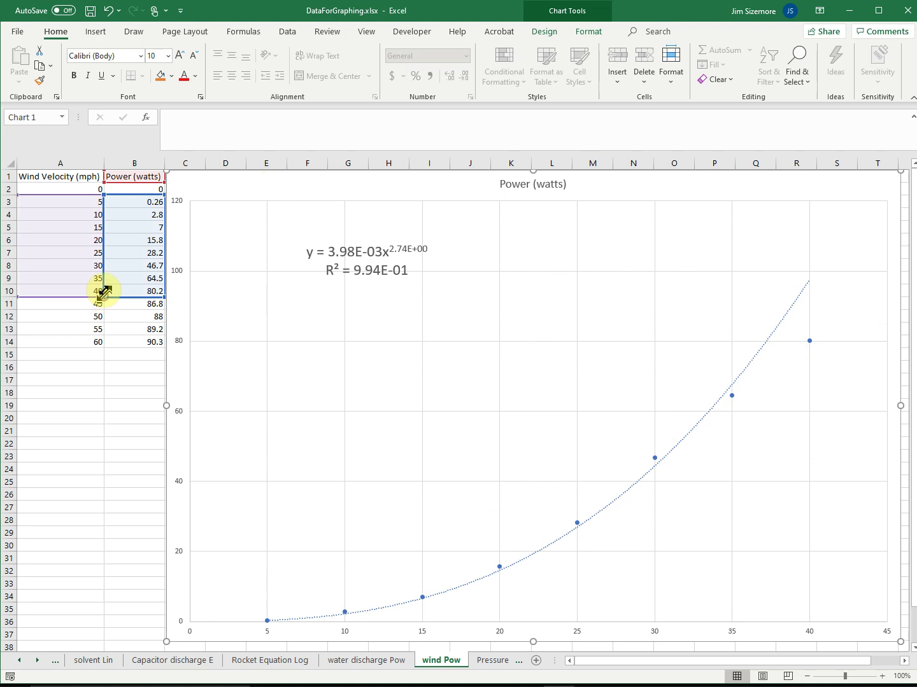
drag(103, 294, 104, 272)
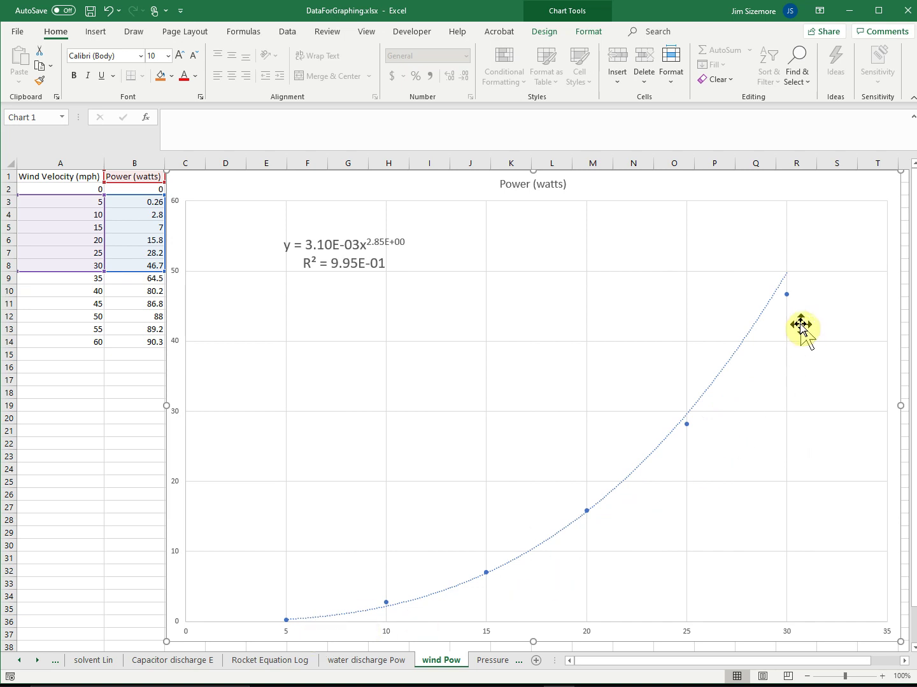
click(717, 381)
right_click(716, 381)
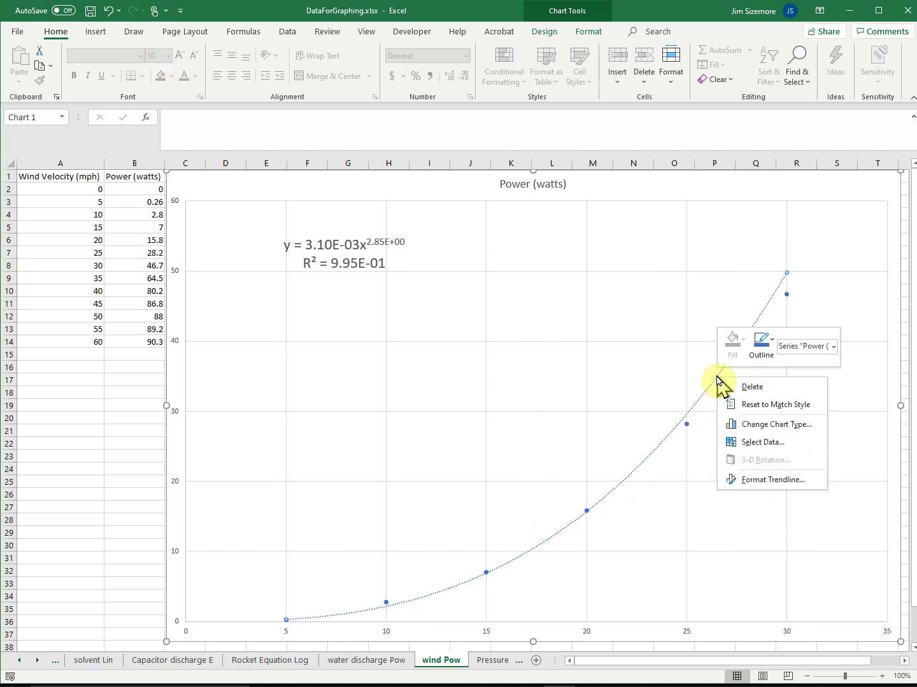
click(766, 480)
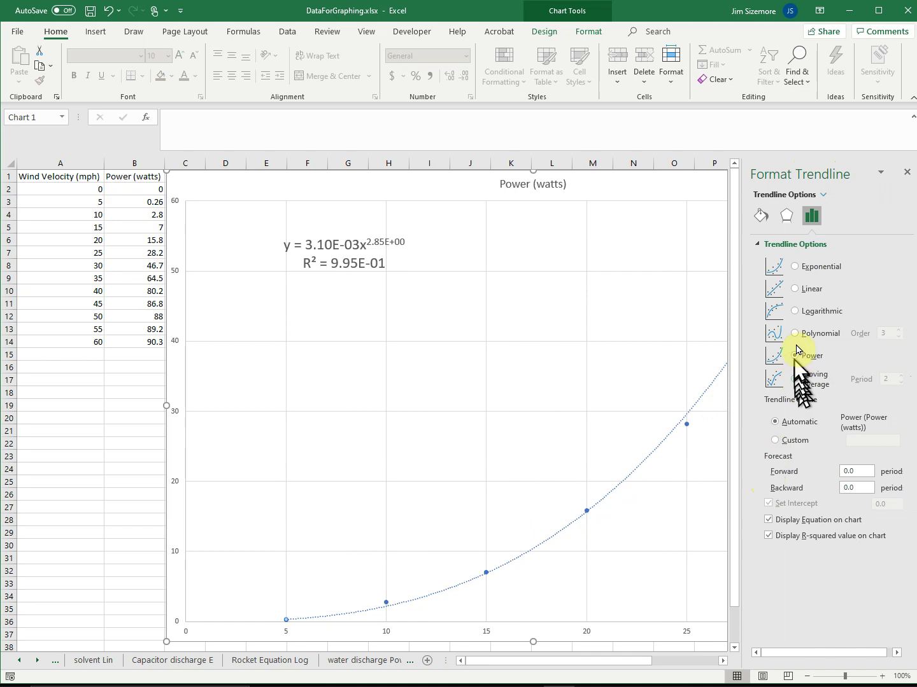
click(794, 332)
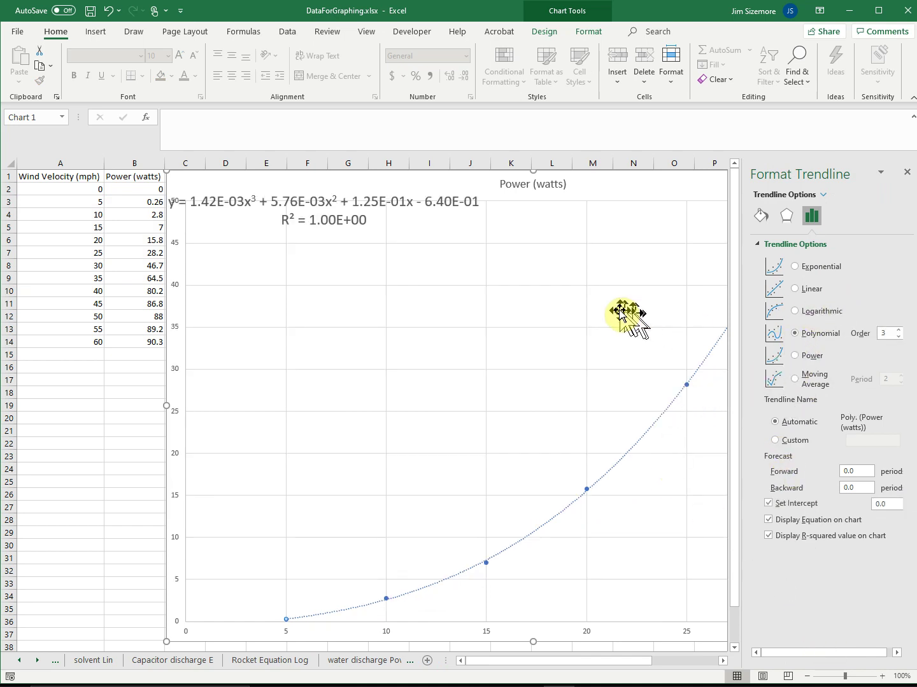
click(352, 200)
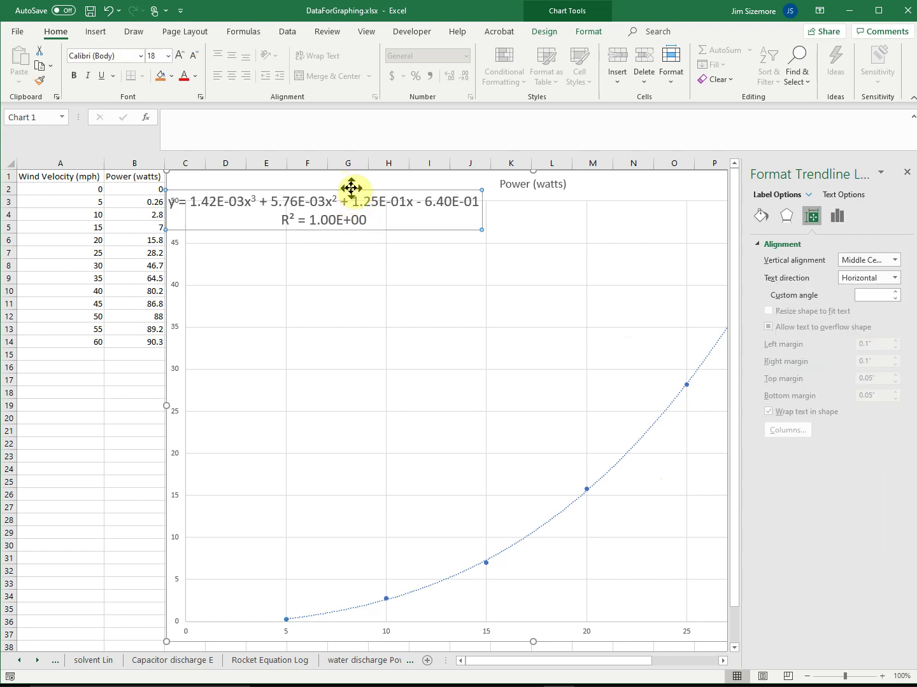
drag(352, 188, 384, 209)
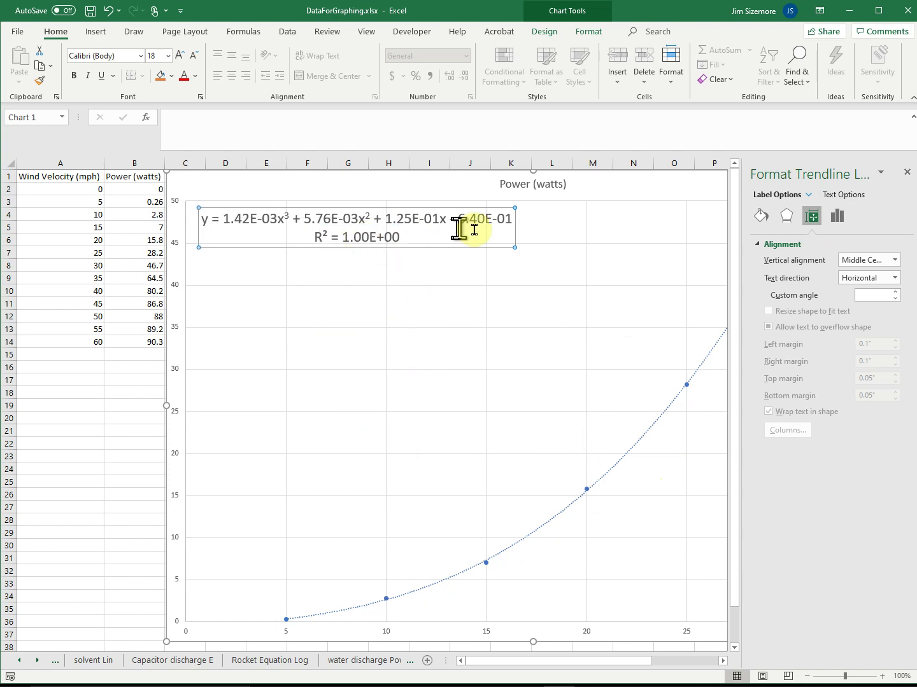